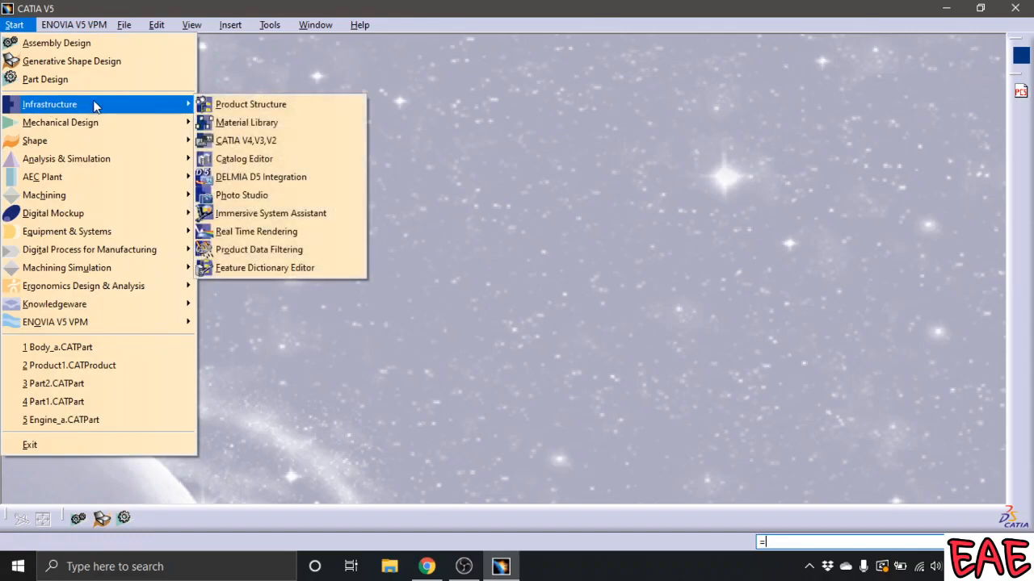
# Step: Create a new part named Part1 in the Part Design workbench with hybrid design enabled
pyautogui.moveTo(118, 123)
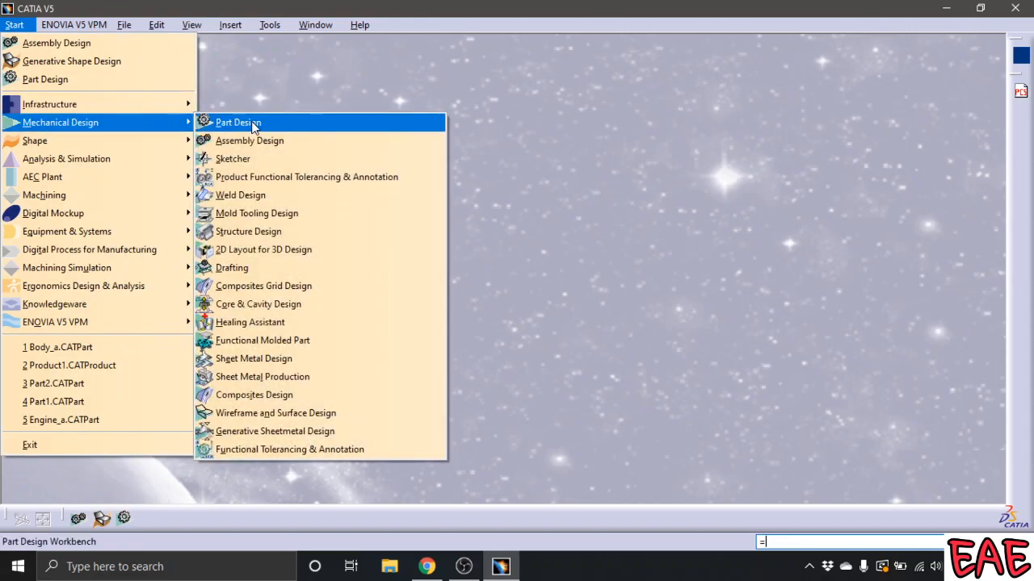
pyautogui.click(251, 123)
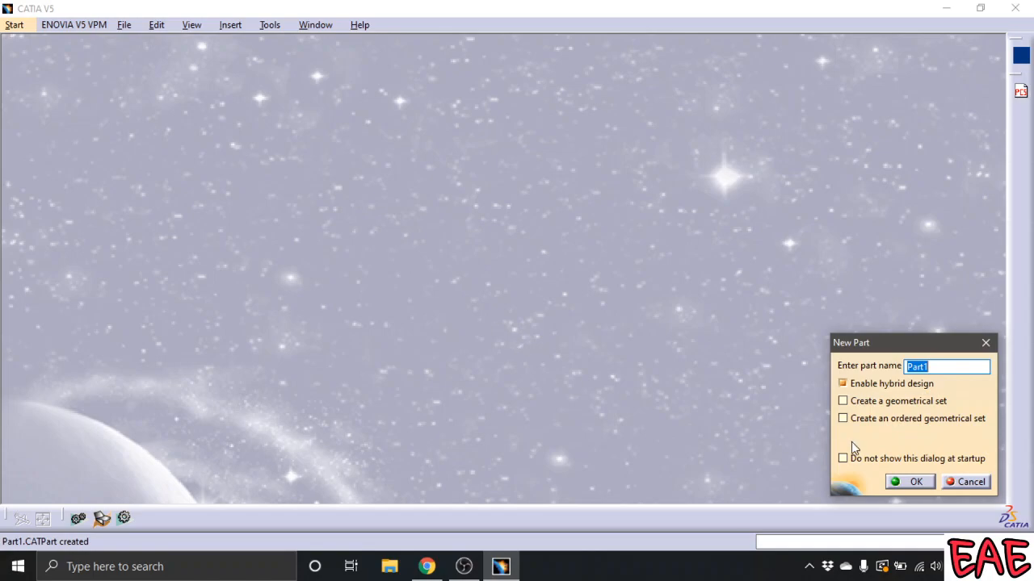
pyautogui.click(912, 483)
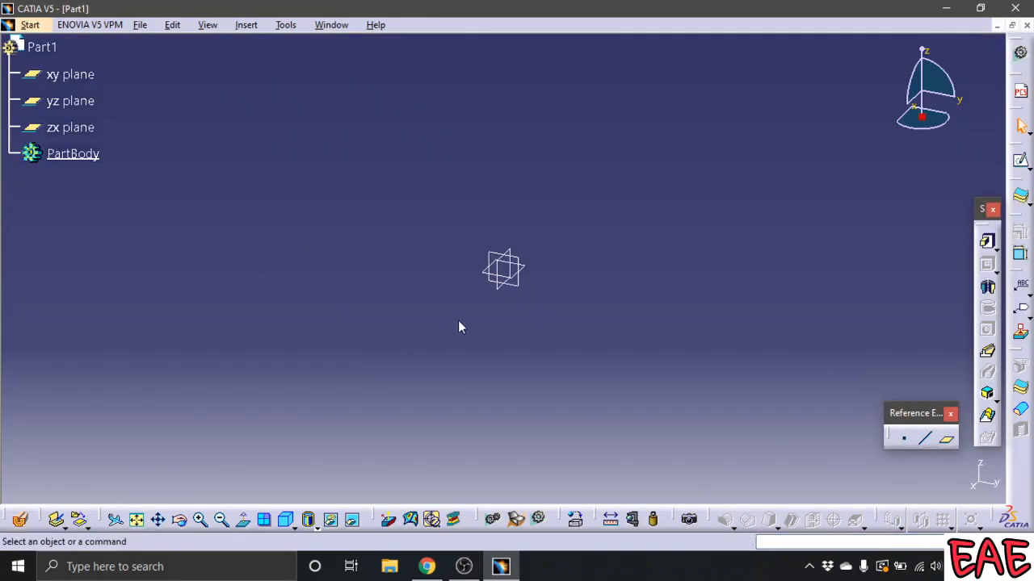
# Step: Create a reference plane offset 150 mm from the zx plane in the default direction
pyautogui.click(502, 274)
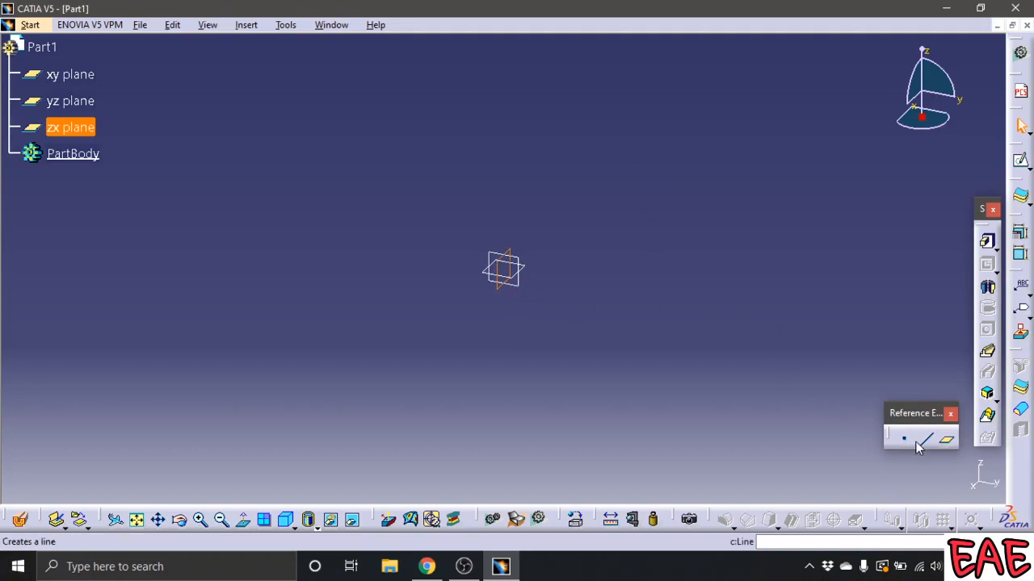
pyautogui.rightClick(832, 519)
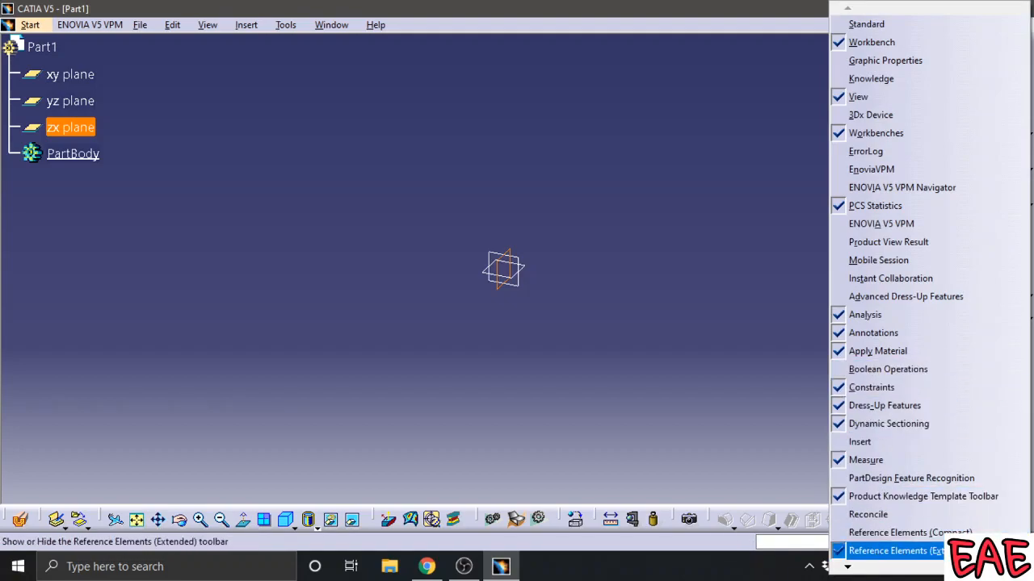
pyautogui.click(661, 390)
pyautogui.moveTo(912, 413); pyautogui.dragTo(906, 423)
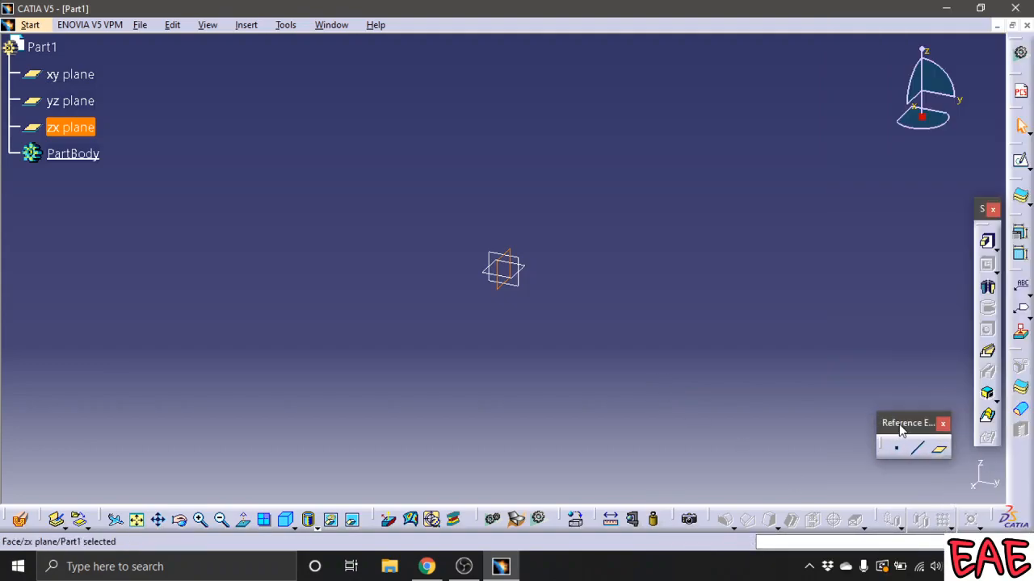
pyautogui.click(942, 452)
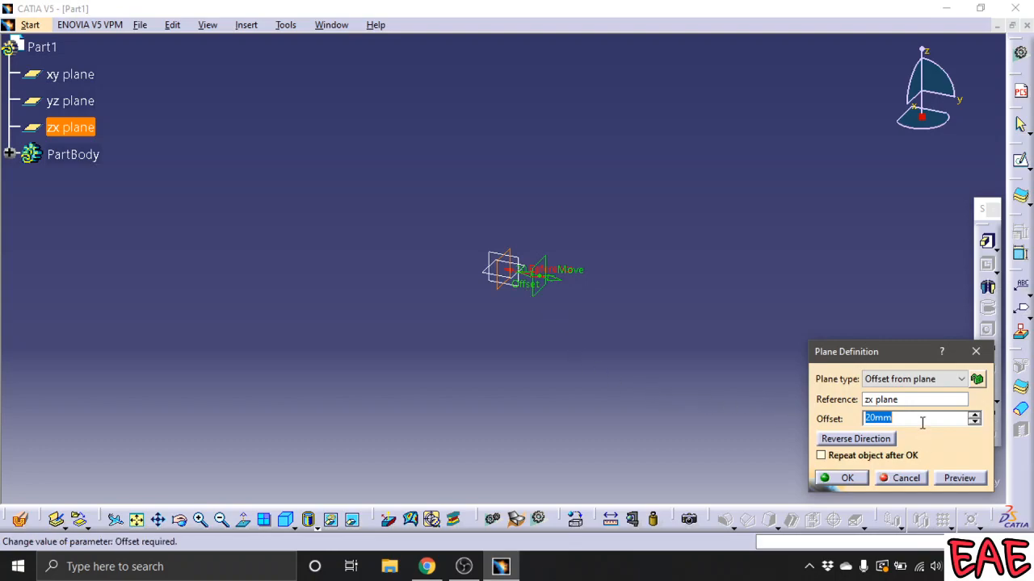
pyautogui.write('1')
pyautogui.press('Return')
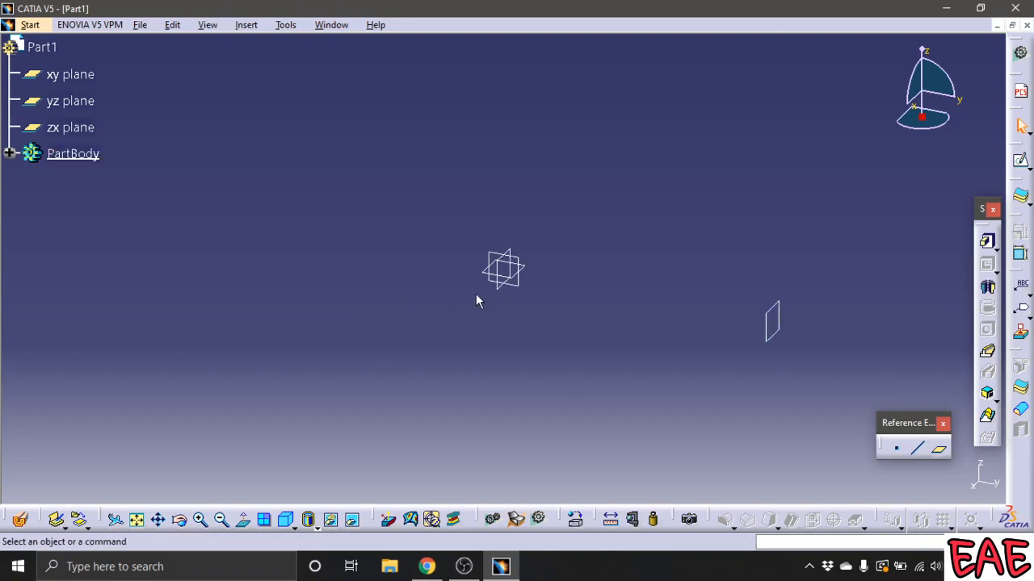
# Step: Create a second reference plane offset 150 mm from the zx plane on the opposite side
pyautogui.click(940, 454)
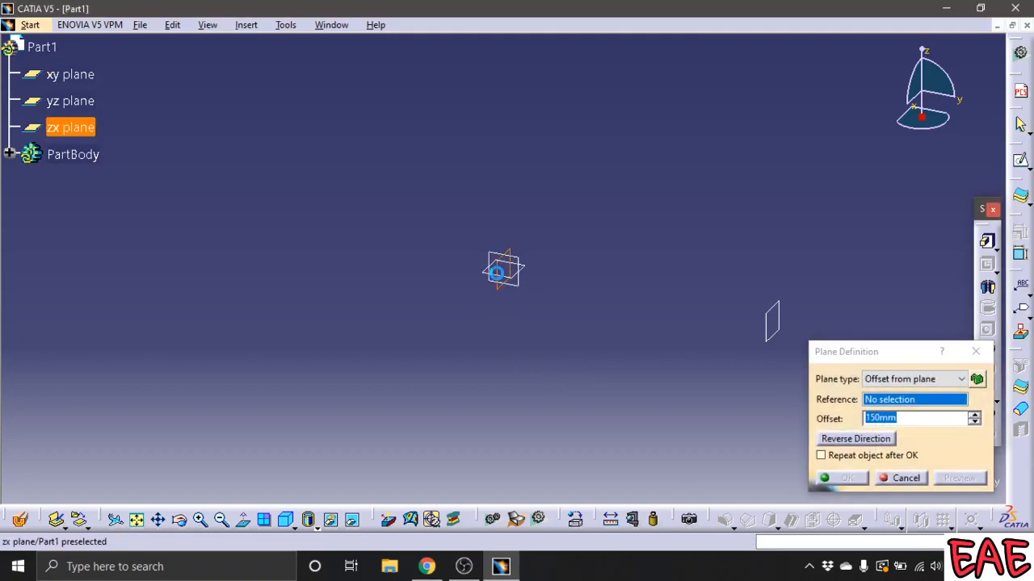
pyautogui.click(507, 278)
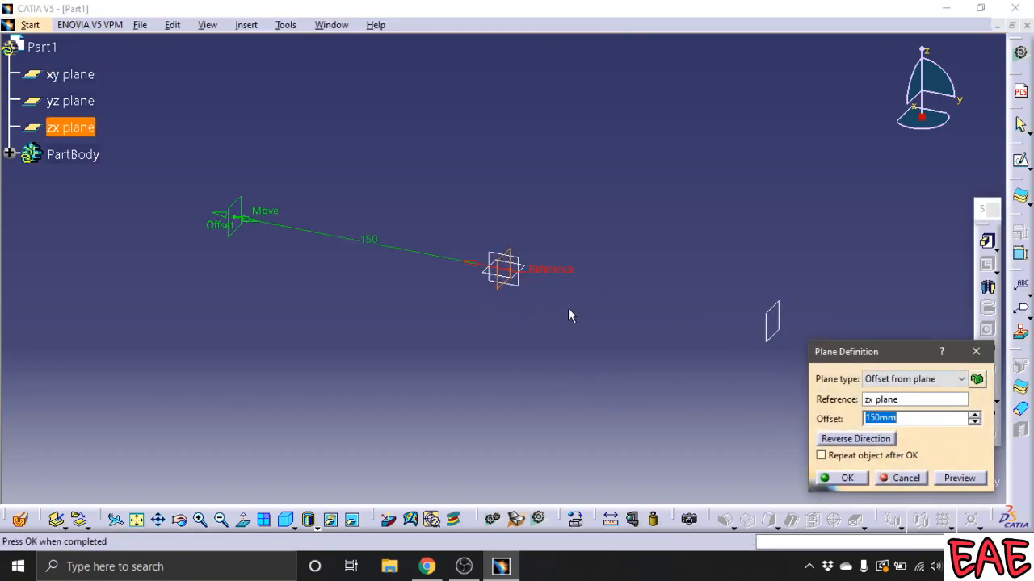
pyautogui.click(844, 478)
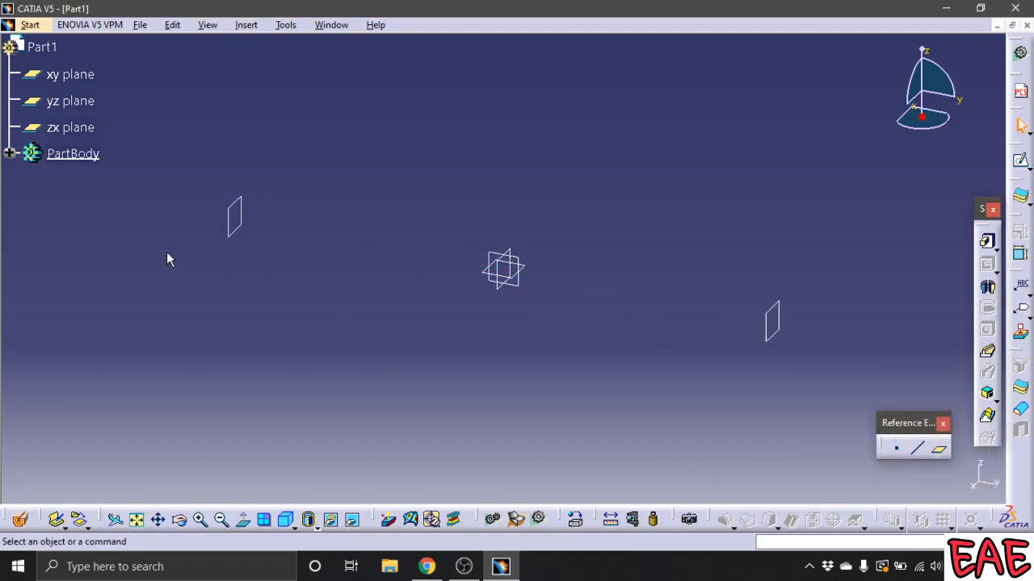
# Step: Hide the xy and yz planes, leaving only the zx plane and its two offset planes shown
pyautogui.rightClick(527, 272)
pyautogui.click(560, 285)
pyautogui.rightClick(526, 271)
pyautogui.click(560, 288)
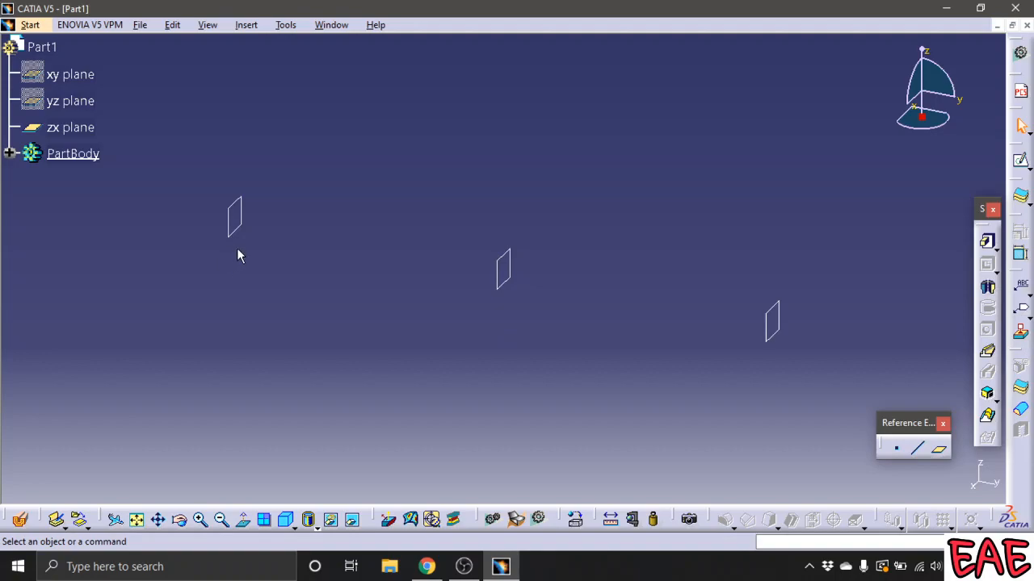
# Step: On the offset plane on the negative y side, sketch a centered rectangle about 102 by 90 mm around the origin
pyautogui.click(240, 223)
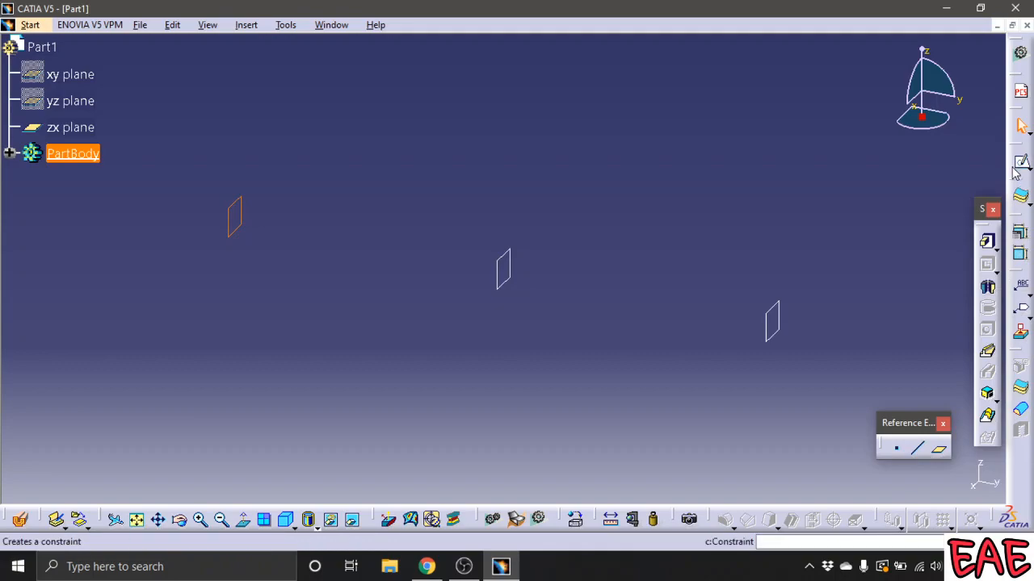
pyautogui.click(1021, 157)
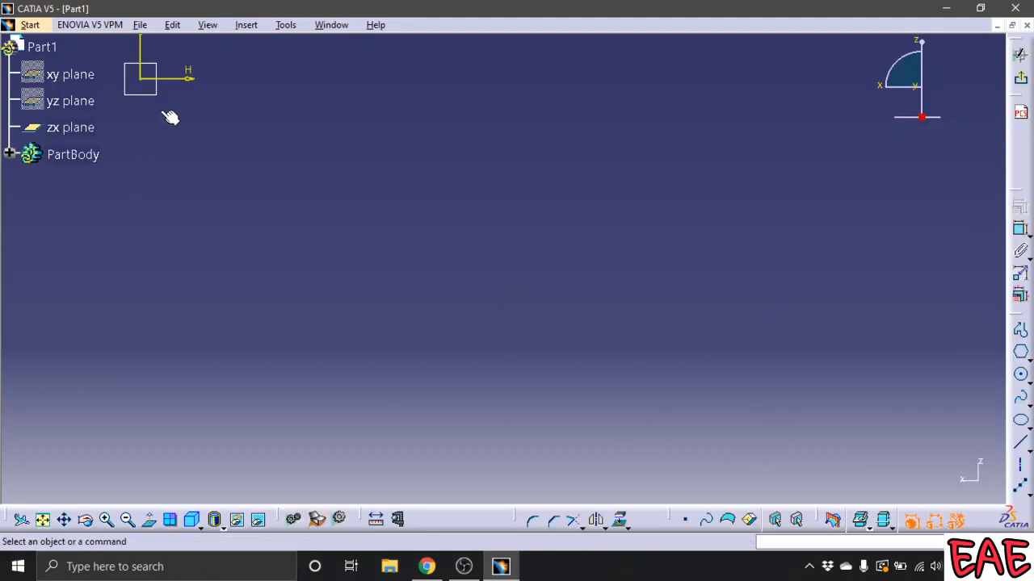
pyautogui.click(1022, 377)
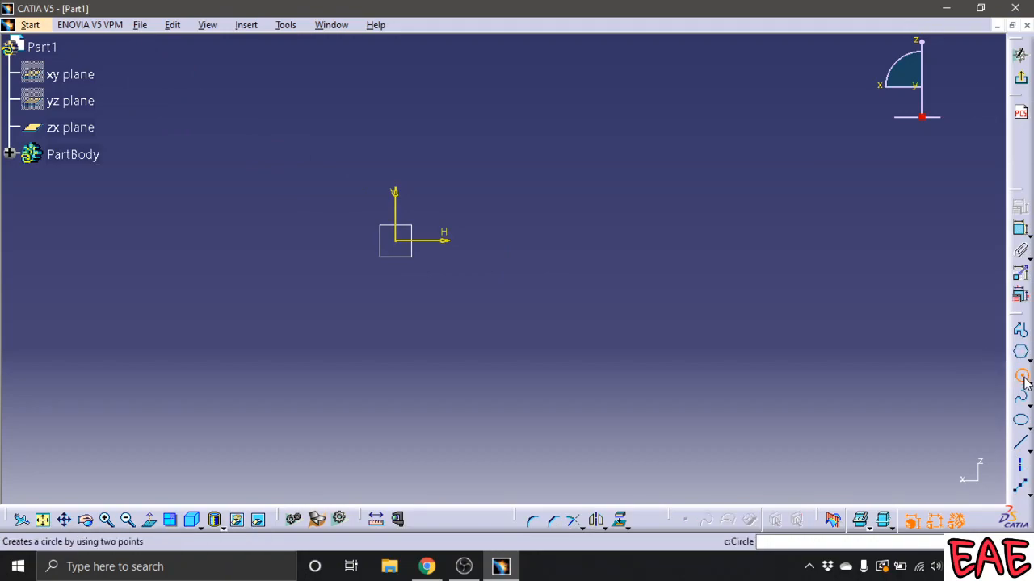
pyautogui.click(1022, 359)
pyautogui.click(1009, 372)
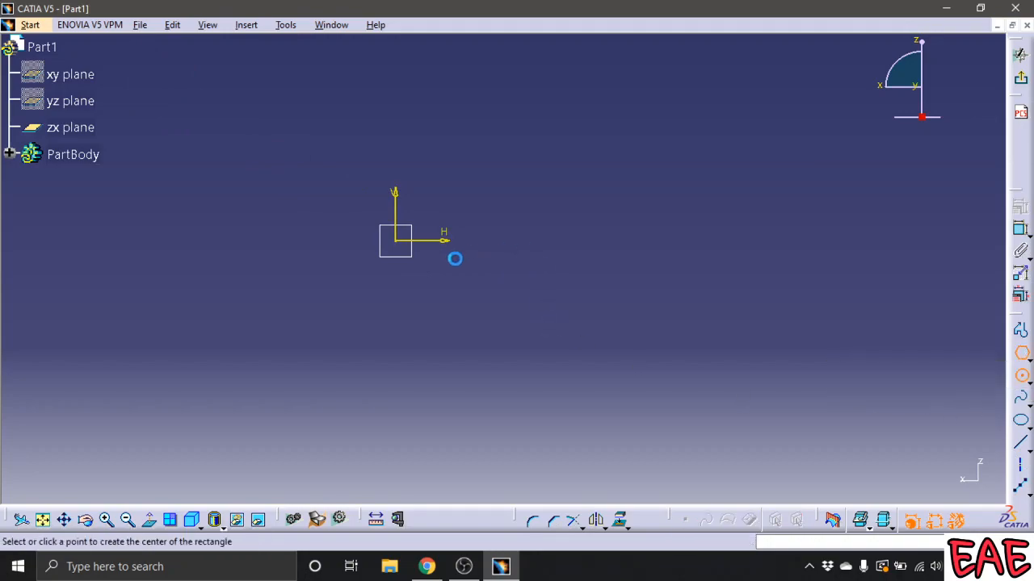
pyautogui.click(395, 240)
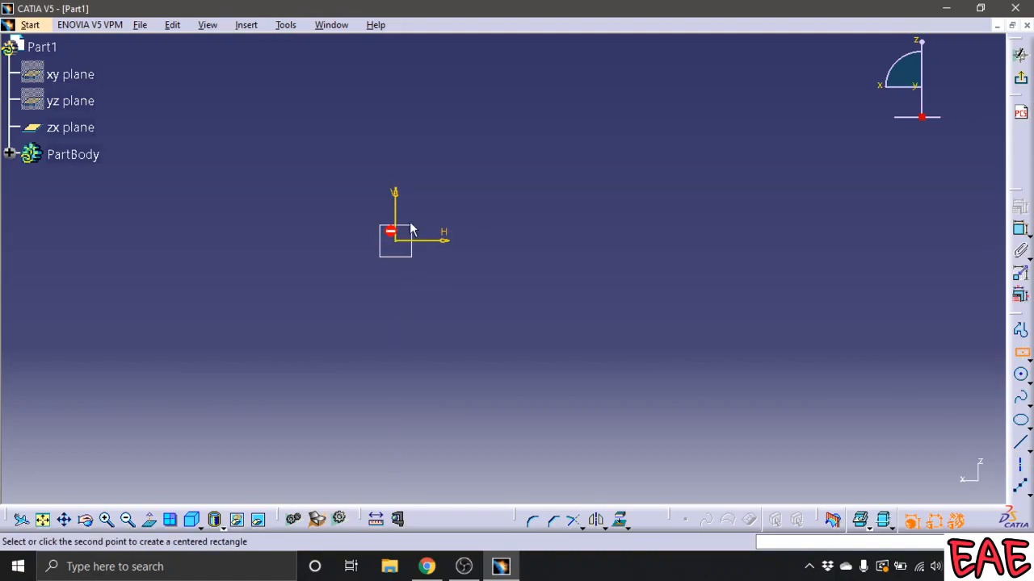
pyautogui.click(451, 194)
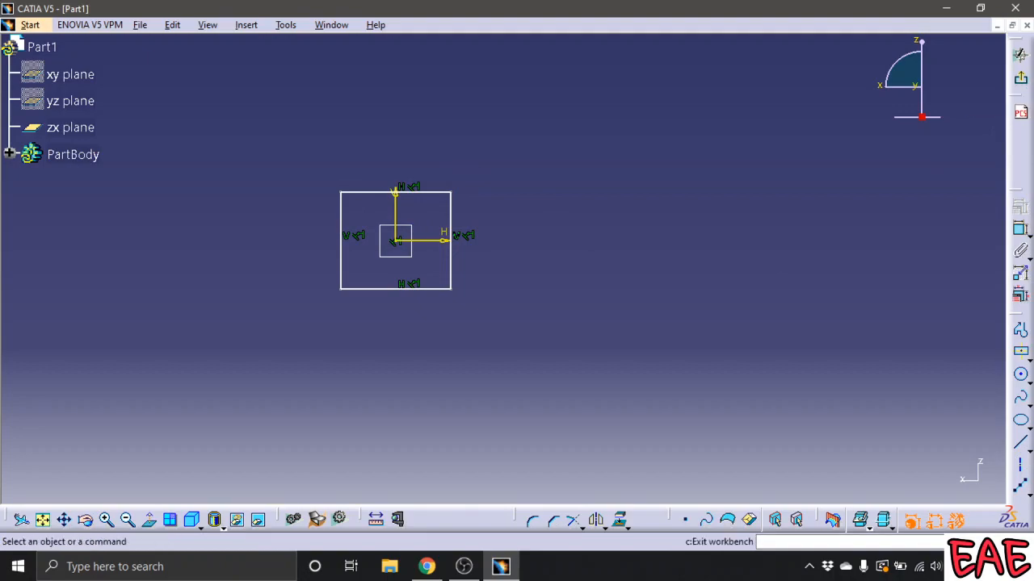
# Step: Dimension the rectangle's right side and set its height to 80 mm
pyautogui.click(1020, 231)
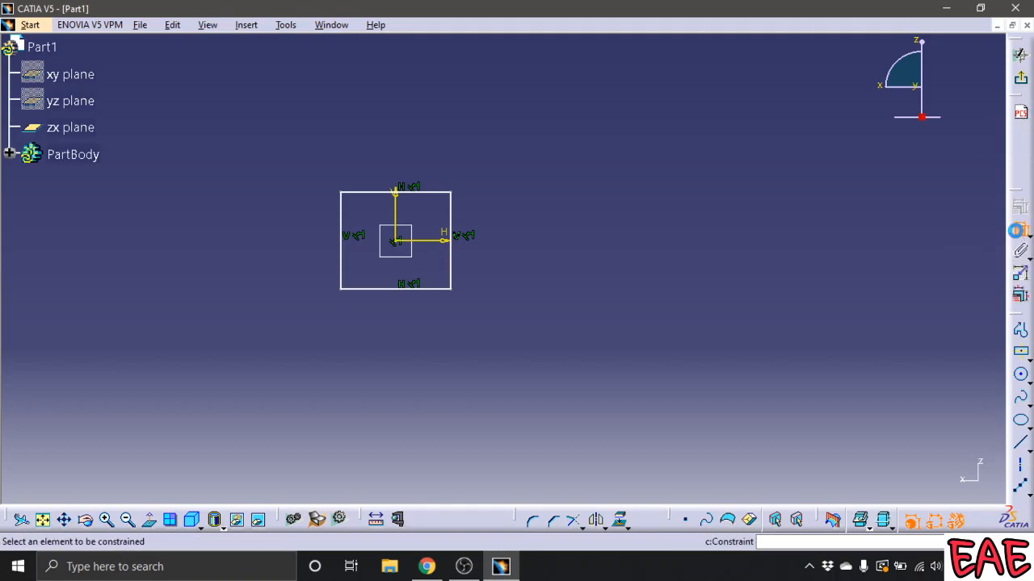
pyautogui.click(451, 236)
pyautogui.click(489, 240)
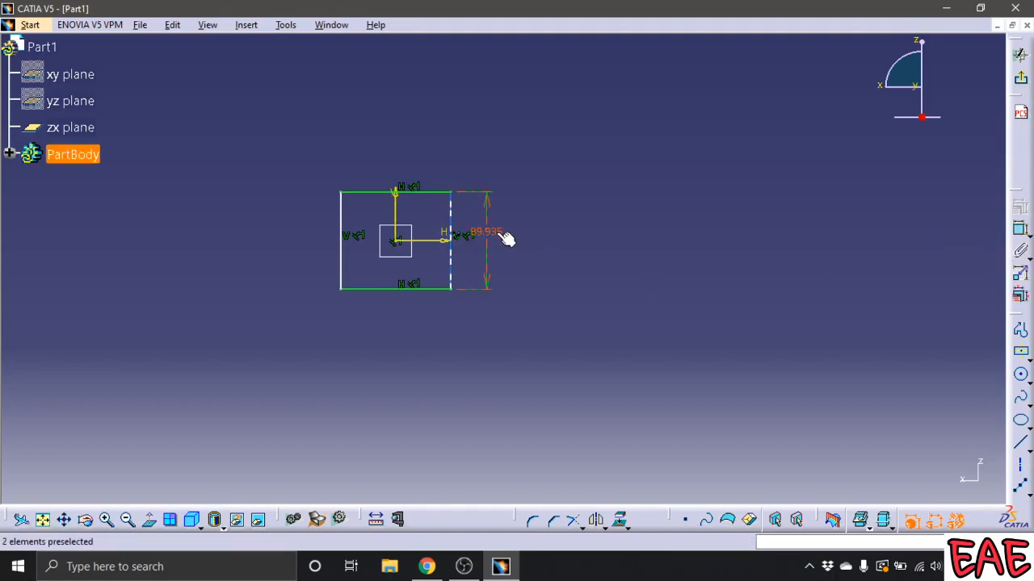
pyautogui.doubleClick(494, 230)
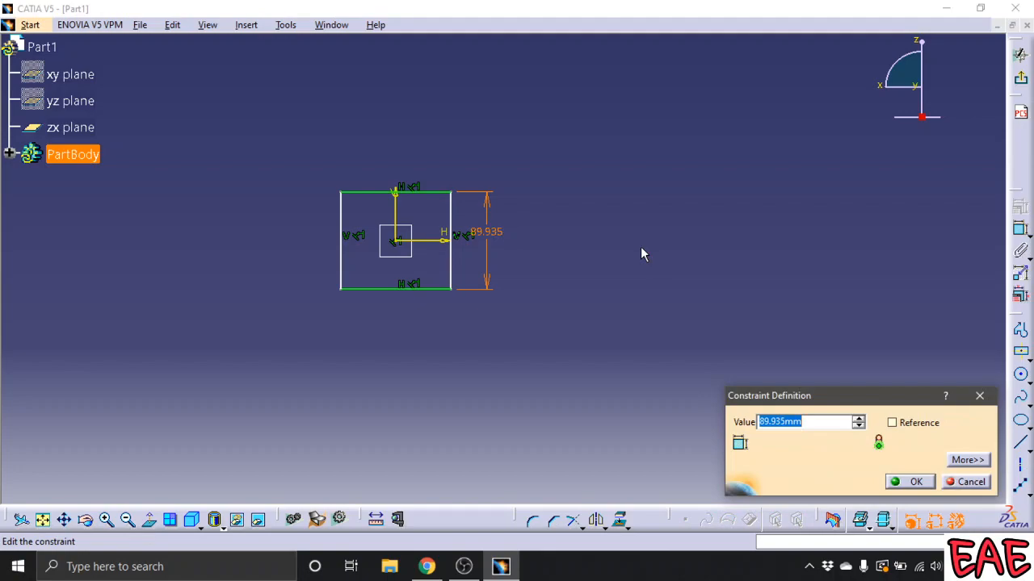
pyautogui.write('80')
pyautogui.press('Return')
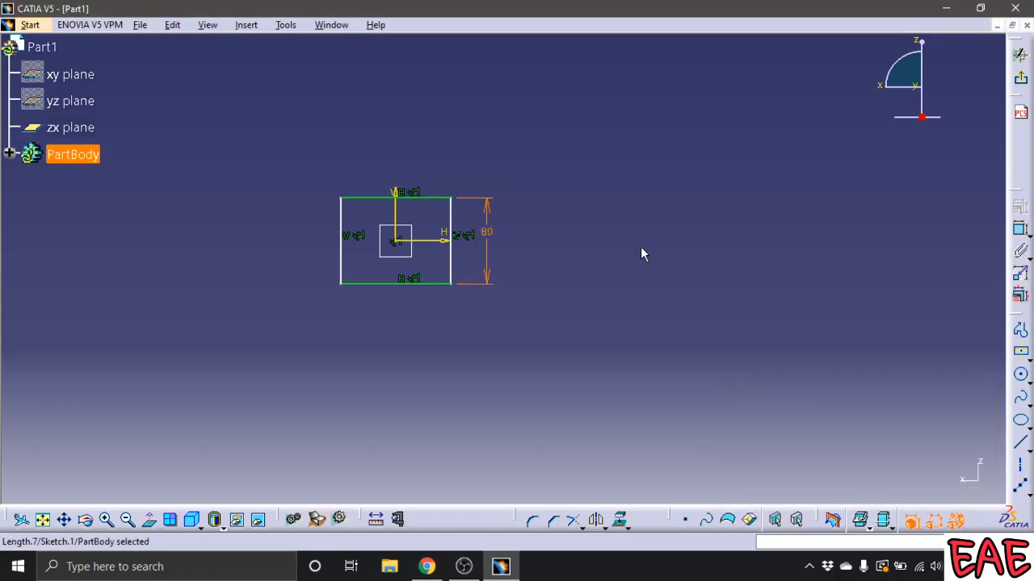
# Step: Add a length dimension to the rectangle's left side
pyautogui.click(346, 245)
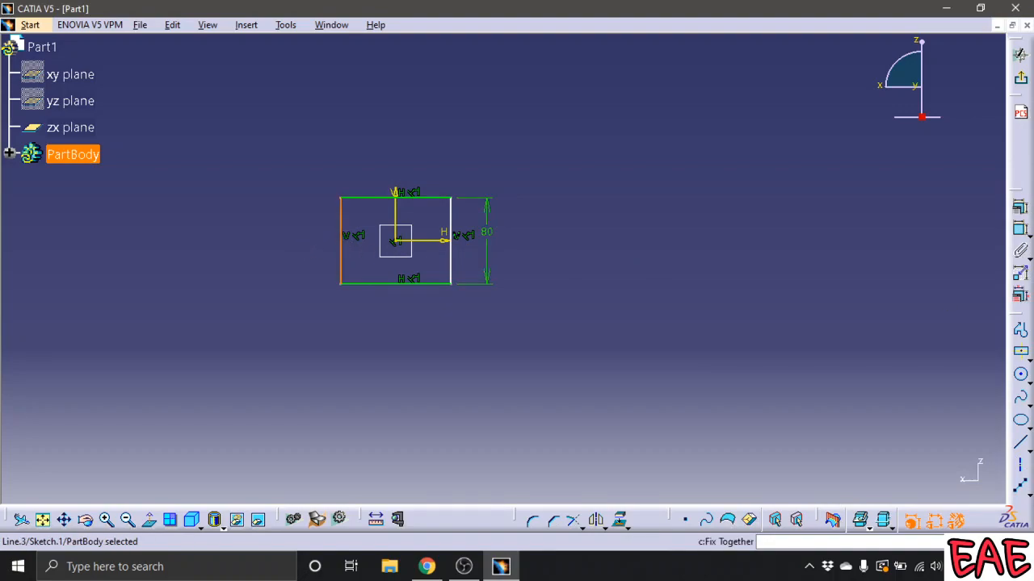
pyautogui.click(1022, 232)
pyautogui.click(226, 235)
# Step: Dimension the rectangle's upper edge and set its width to 80 mm
pyautogui.click(419, 196)
pyautogui.click(1022, 228)
pyautogui.click(378, 157)
pyautogui.doubleClick(416, 156)
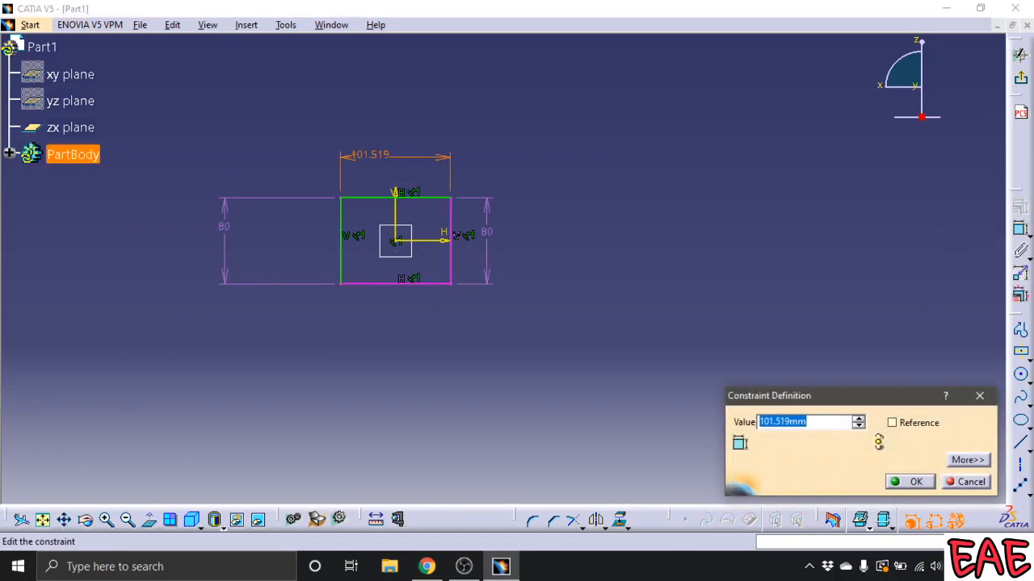
pyautogui.write('80')
pyautogui.press('Return')
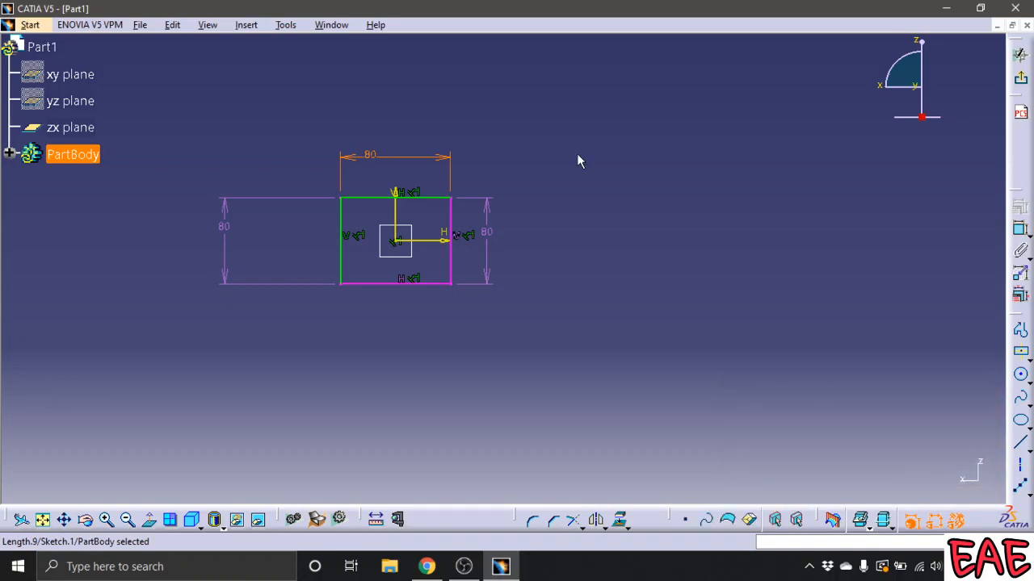
# Step: Delete the redundant height dimension beside the rectangle's left side and exit the sketch
pyautogui.click(320, 197)
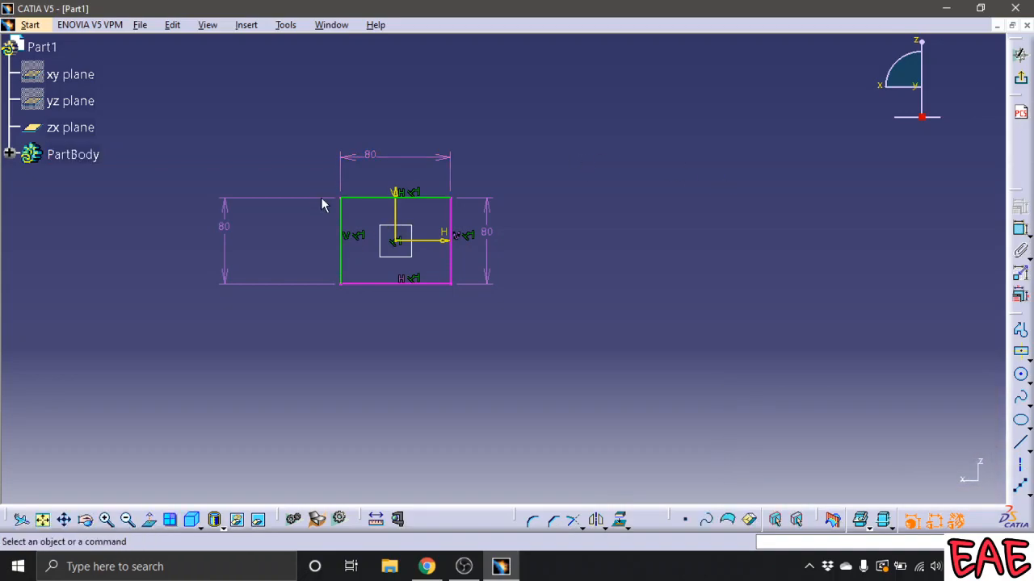
pyautogui.click(227, 234)
pyautogui.press('Delete')
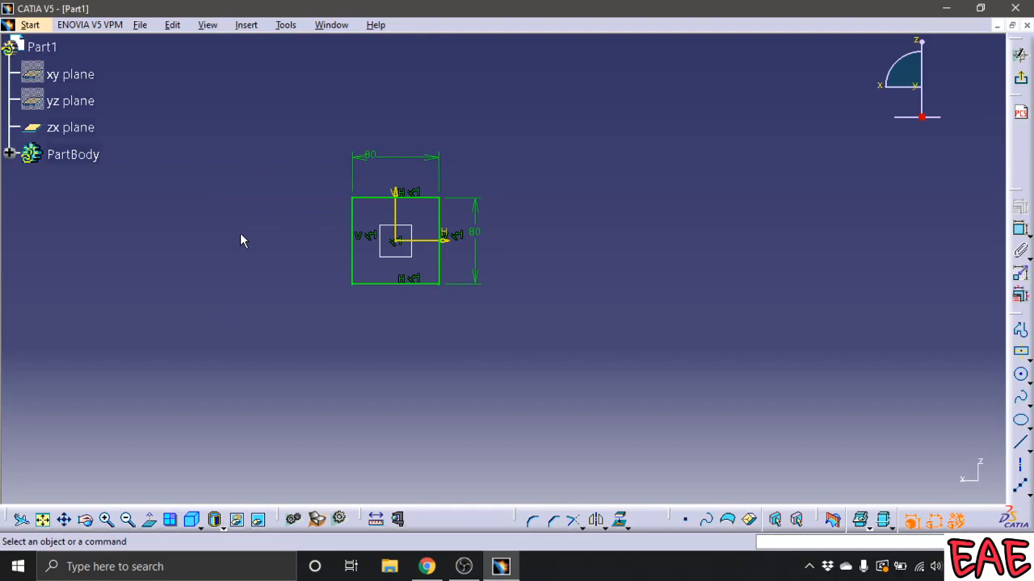
pyautogui.click(1019, 54)
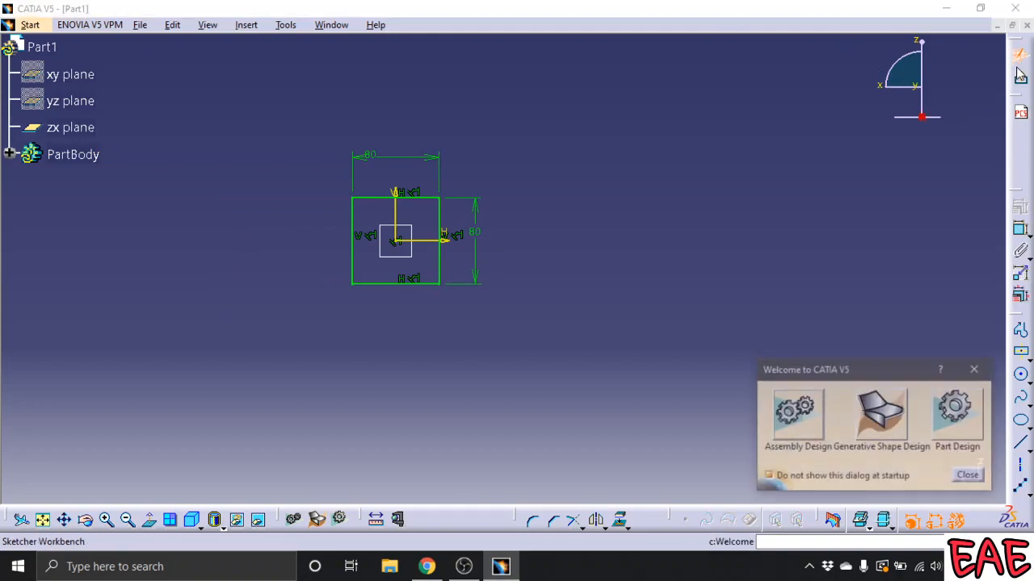
pyautogui.click(975, 369)
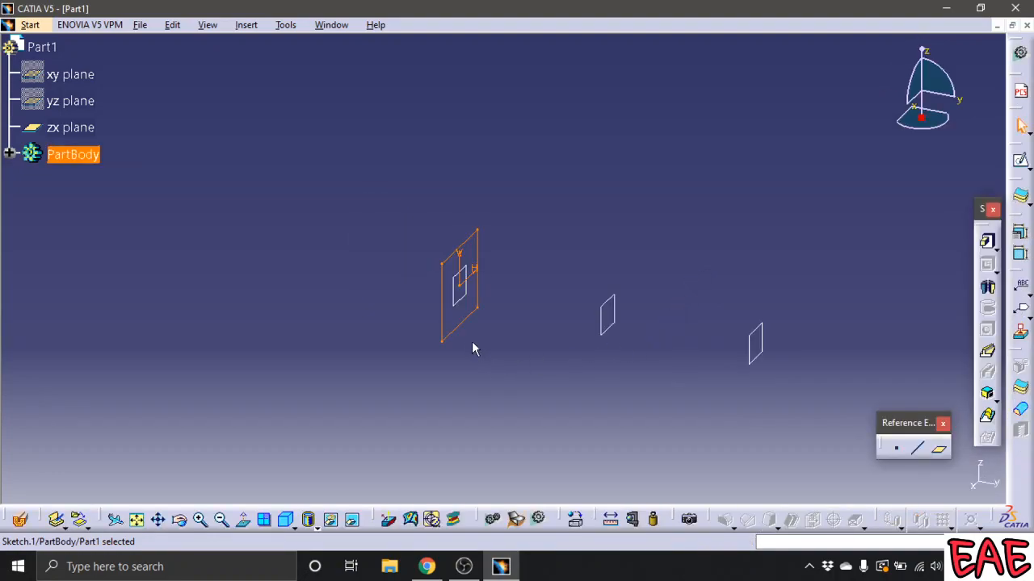
# Step: Start a sketch on the zx plane and draw a circle centered on the origin, slightly smaller than the square's outline
pyautogui.click(617, 328)
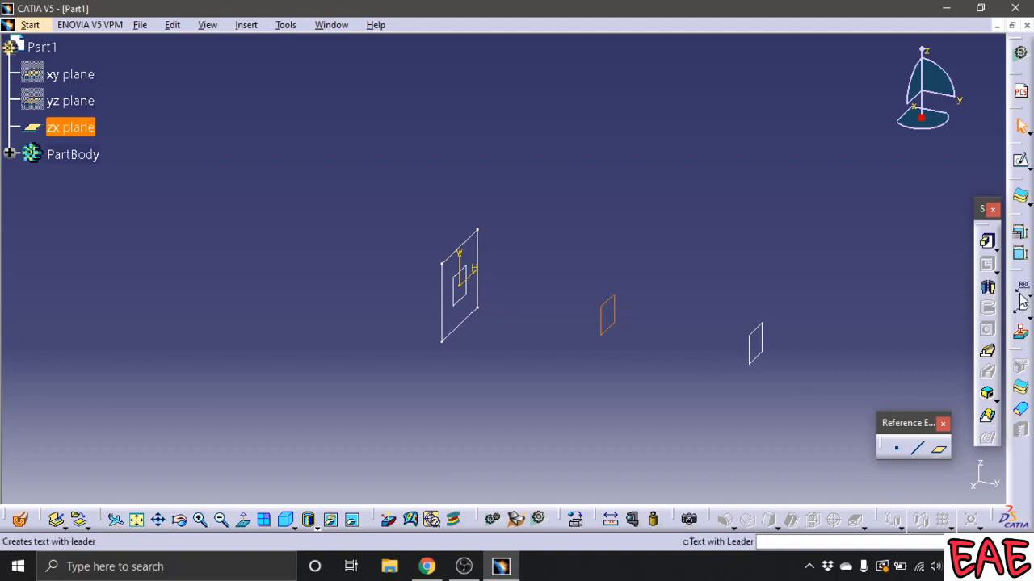
pyautogui.click(1022, 165)
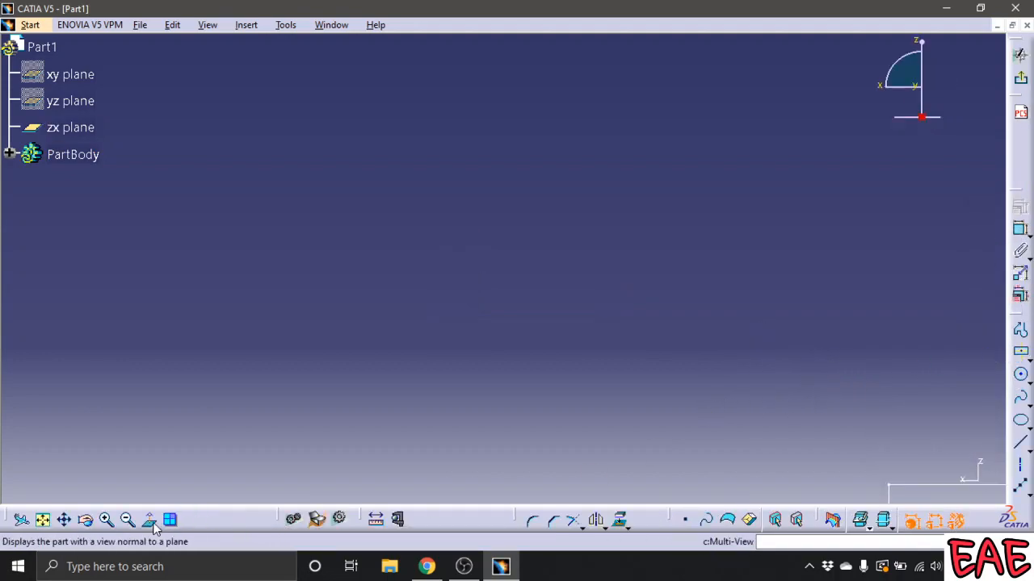
pyautogui.click(43, 521)
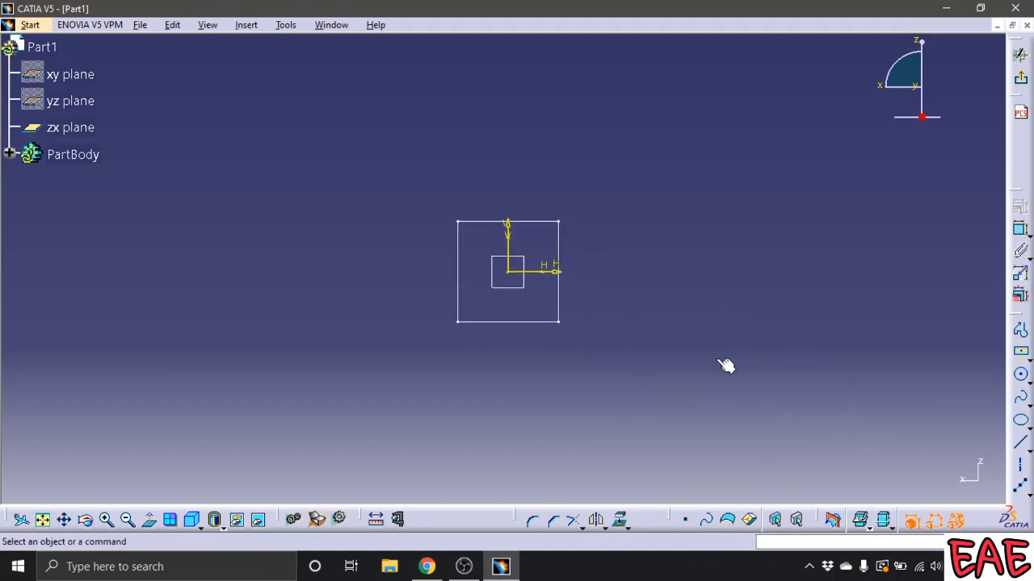
pyautogui.click(1022, 376)
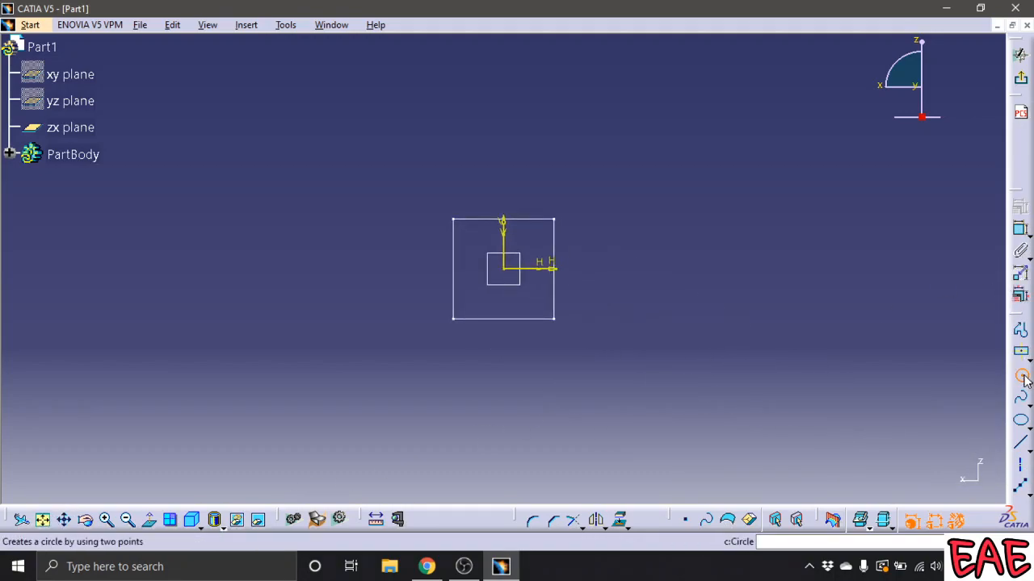
pyautogui.click(503, 269)
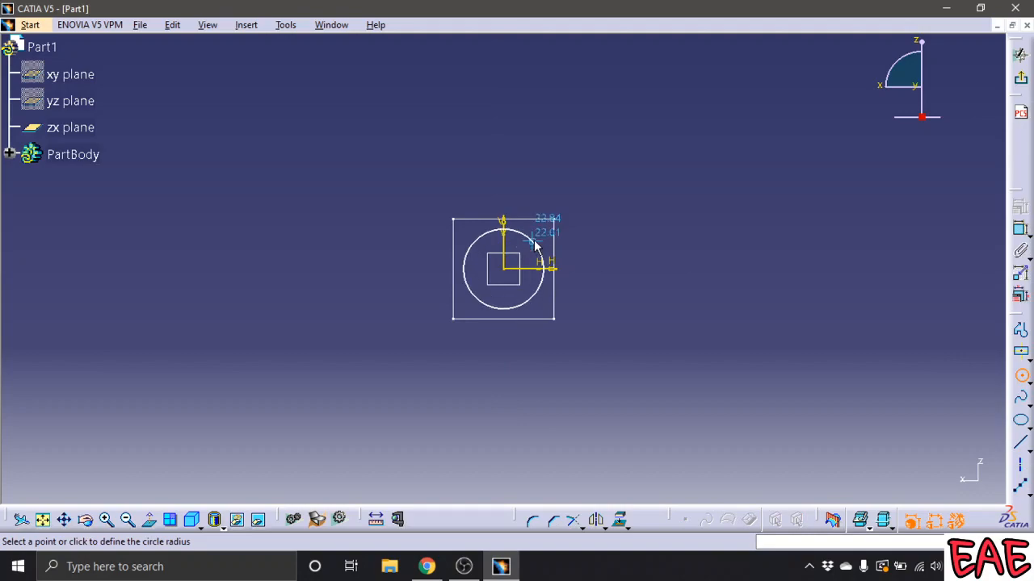
pyautogui.click(537, 236)
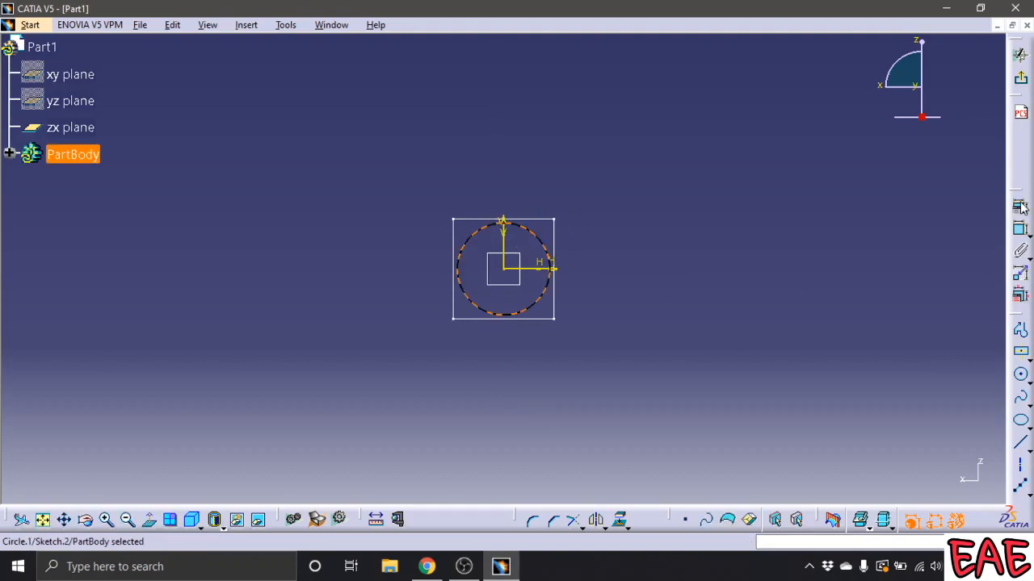
# Step: Exit the circle sketch and start a sketch on the remaining empty offset plane
pyautogui.click(1020, 56)
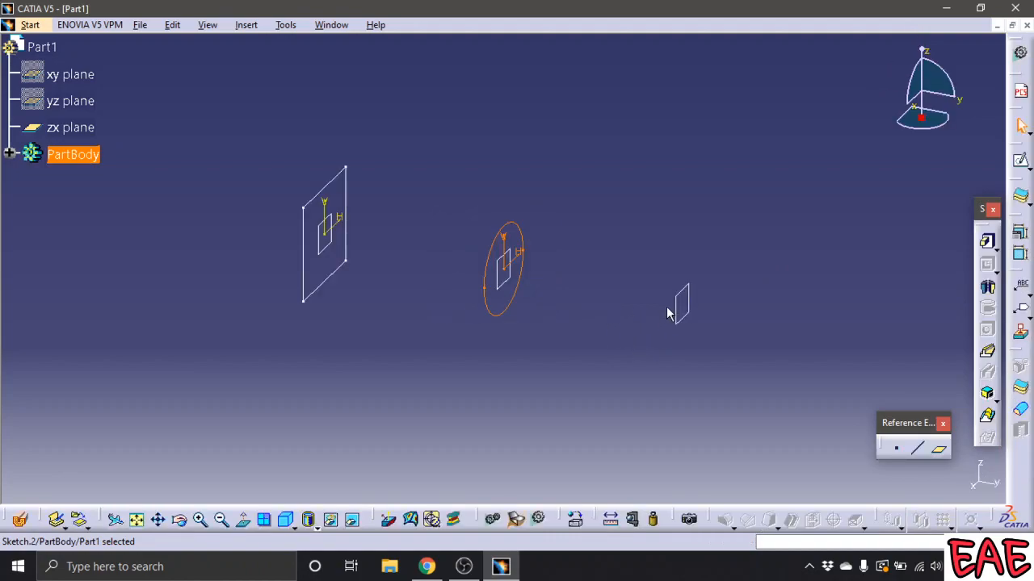
pyautogui.click(681, 311)
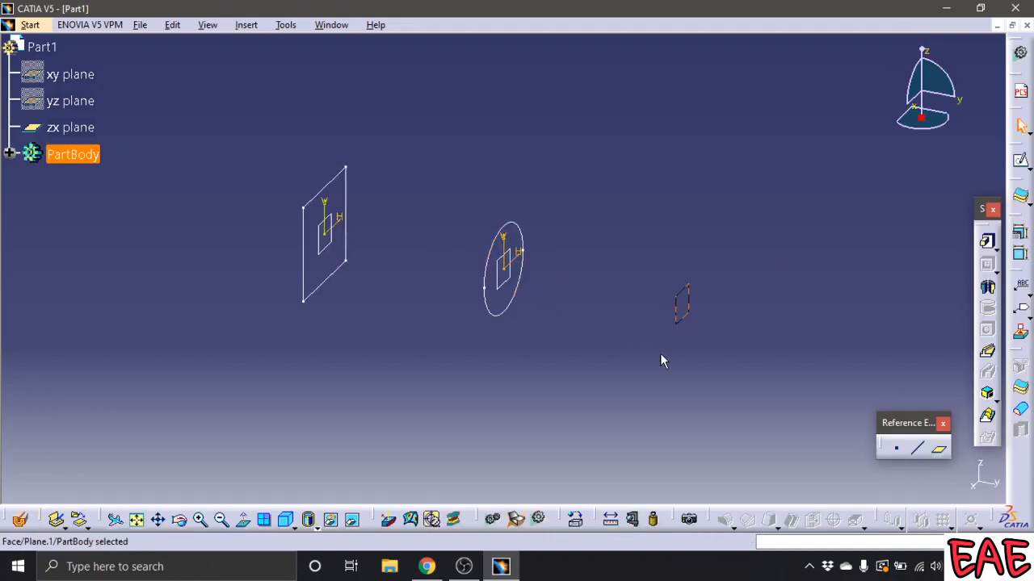
pyautogui.click(1019, 158)
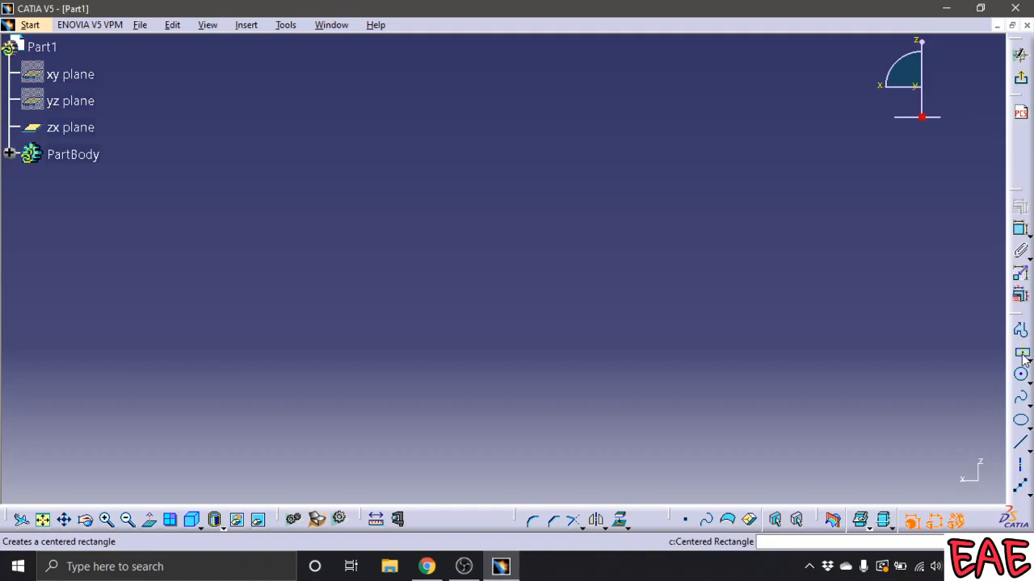
# Step: Draw a hexagon centered on the origin, larger than the square's outline, and exit the sketch
pyautogui.click(1025, 360)
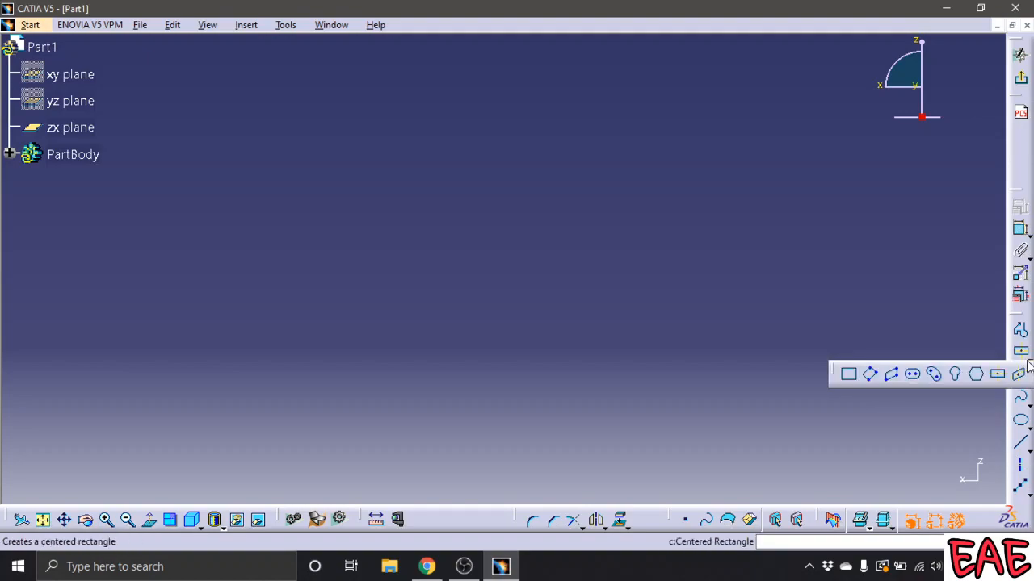
pyautogui.click(976, 377)
pyautogui.click(43, 520)
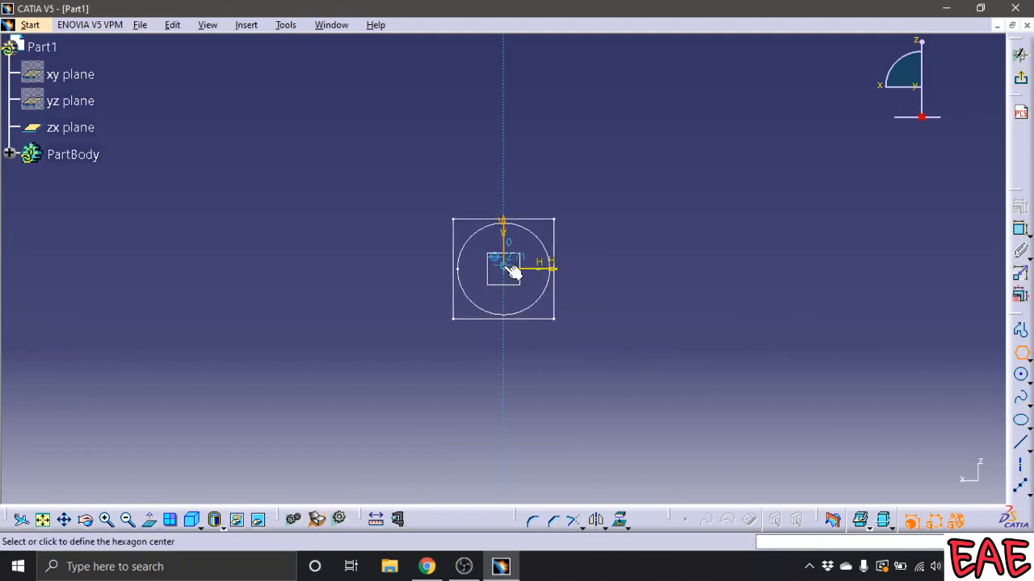
pyautogui.click(507, 269)
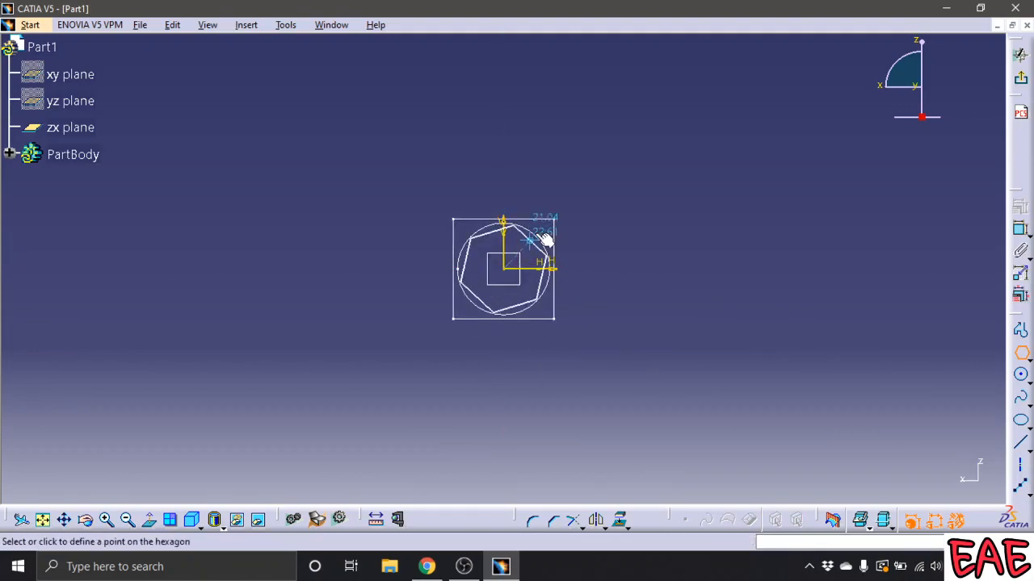
pyautogui.click(502, 199)
pyautogui.click(1020, 77)
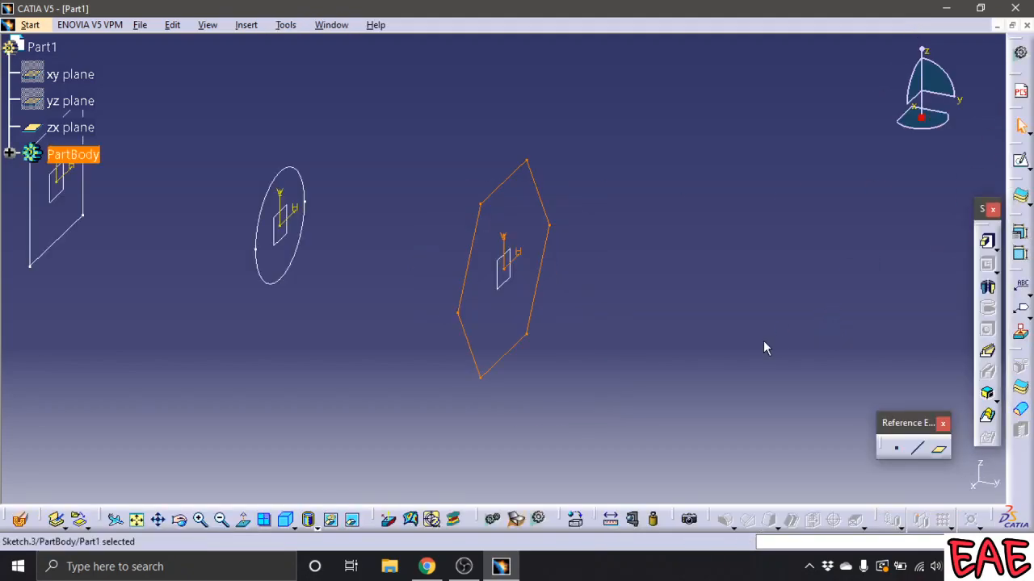
pyautogui.click(651, 338)
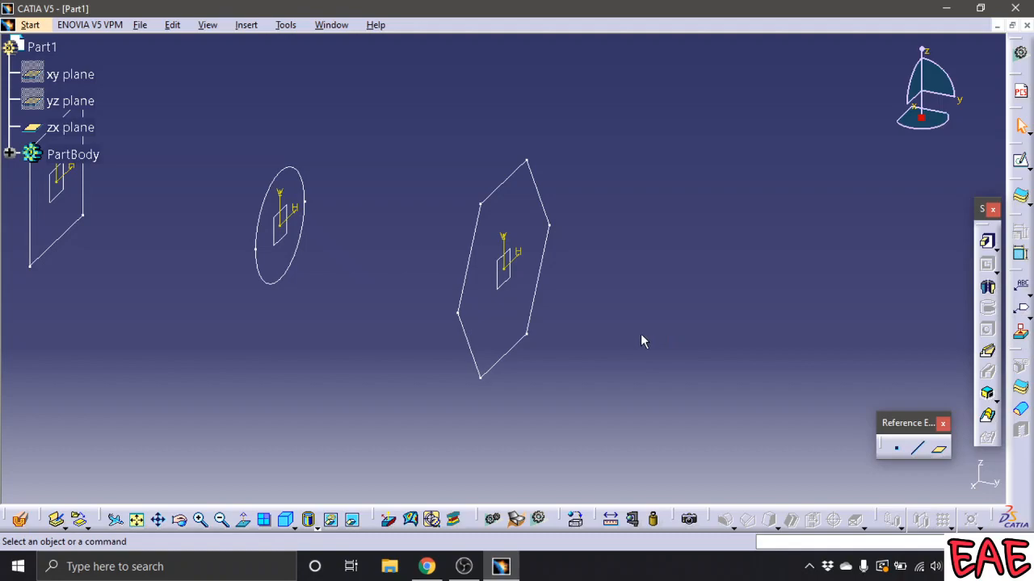
pyautogui.keyDown('ctrl'); pyautogui.moveTo(641, 342); pyautogui.dragTo(641, 378, button='middle'); pyautogui.keyUp('ctrl')
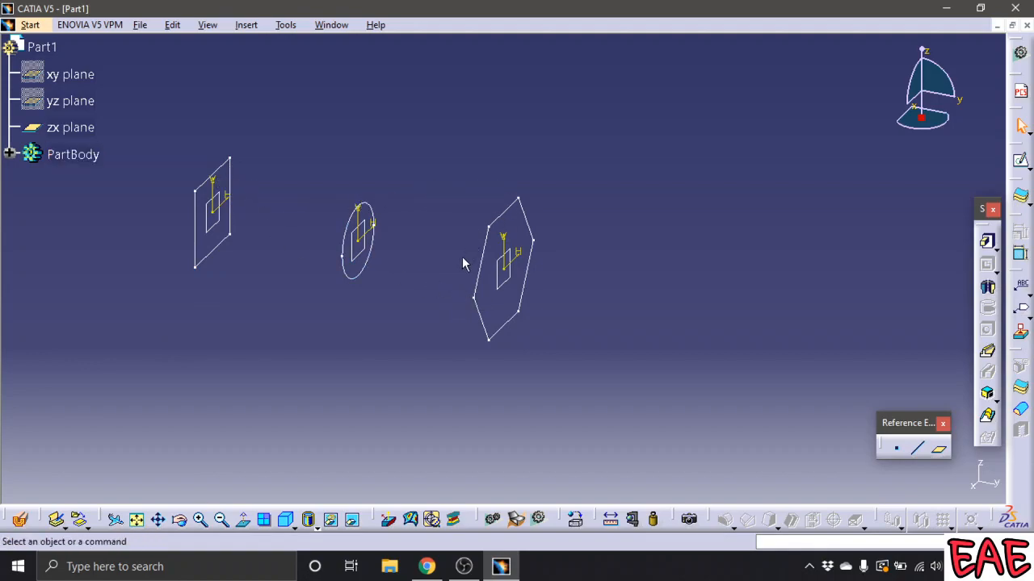
# Step: Start a multi-sections solid and add the square, circle and hexagon profiles as its sections, in that order
pyautogui.click(987, 415)
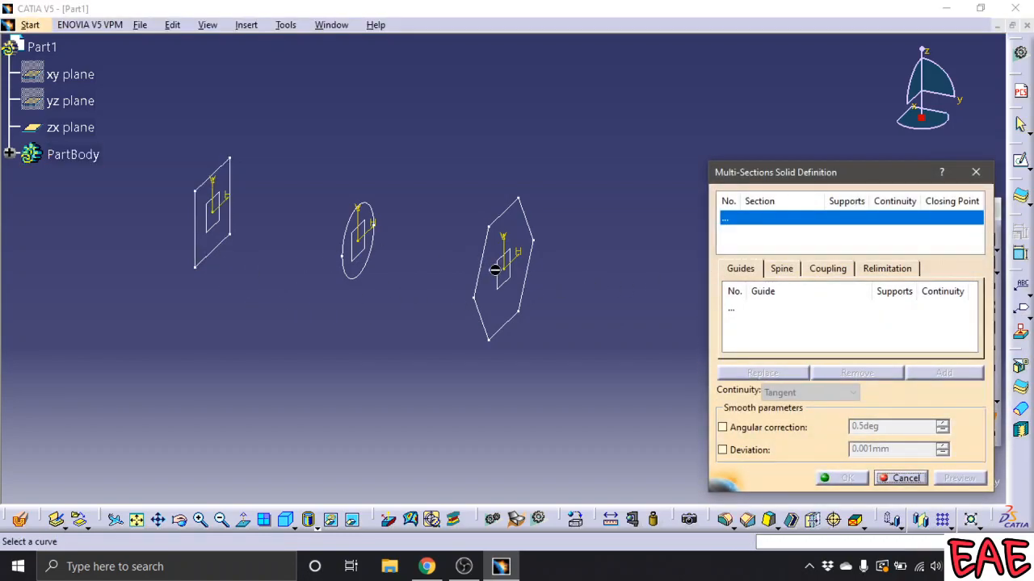
pyautogui.click(203, 249)
pyautogui.click(344, 272)
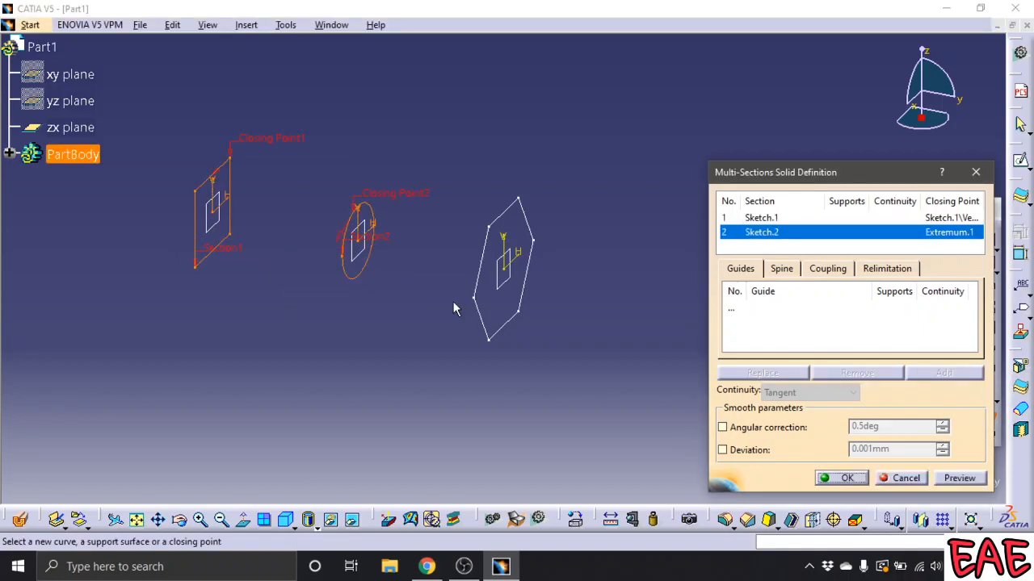
pyautogui.click(489, 327)
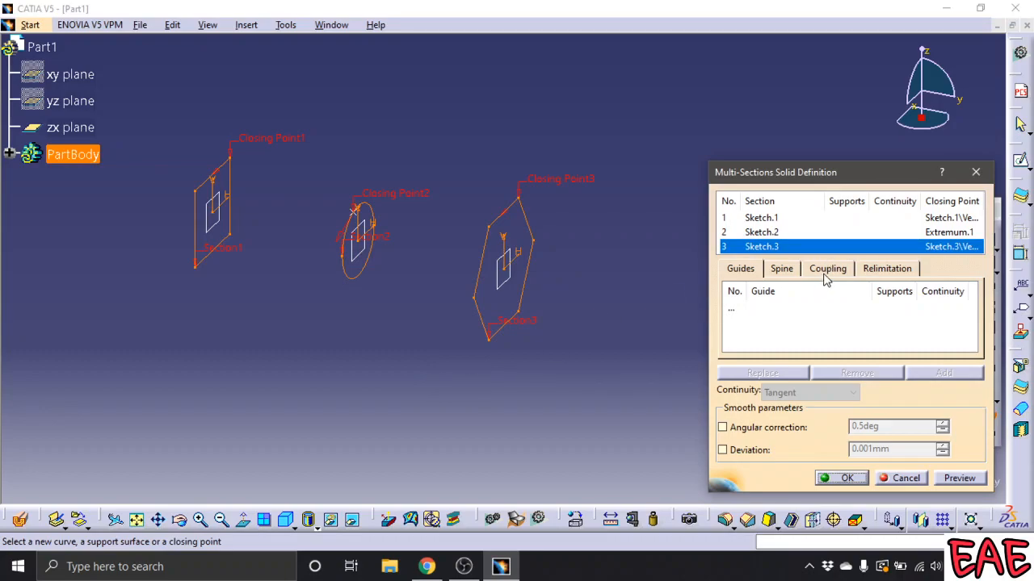
# Step: Set the sections coupling to Ratio and preview the multi-sections solid
pyautogui.click(781, 269)
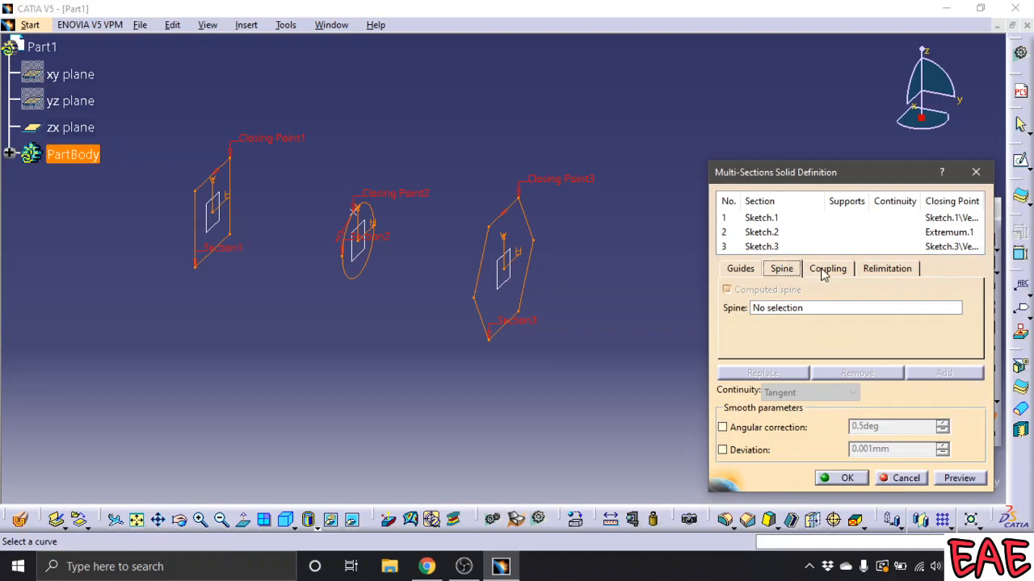
pyautogui.click(825, 271)
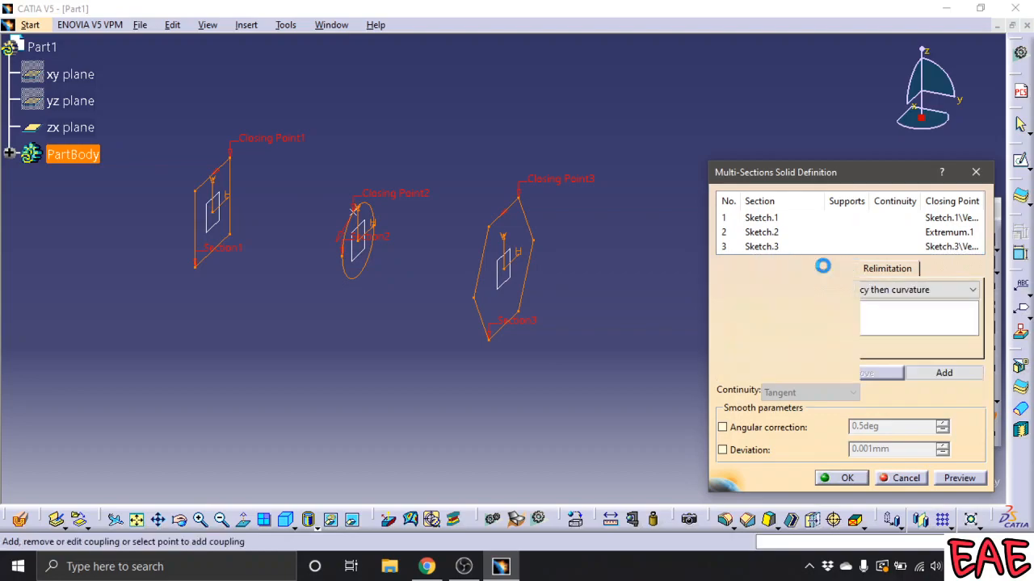
pyautogui.click(874, 269)
pyautogui.click(824, 274)
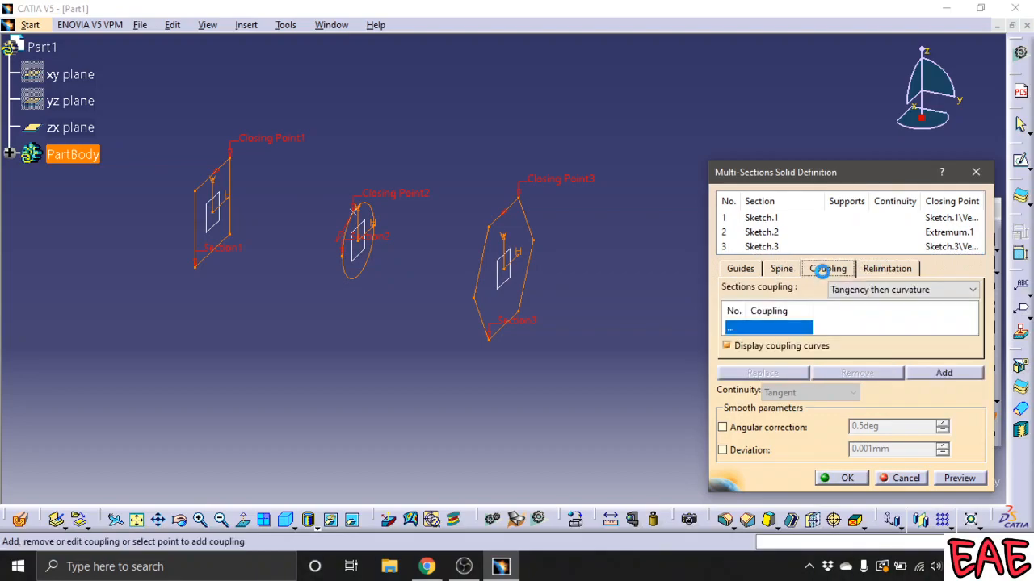
pyautogui.click(897, 293)
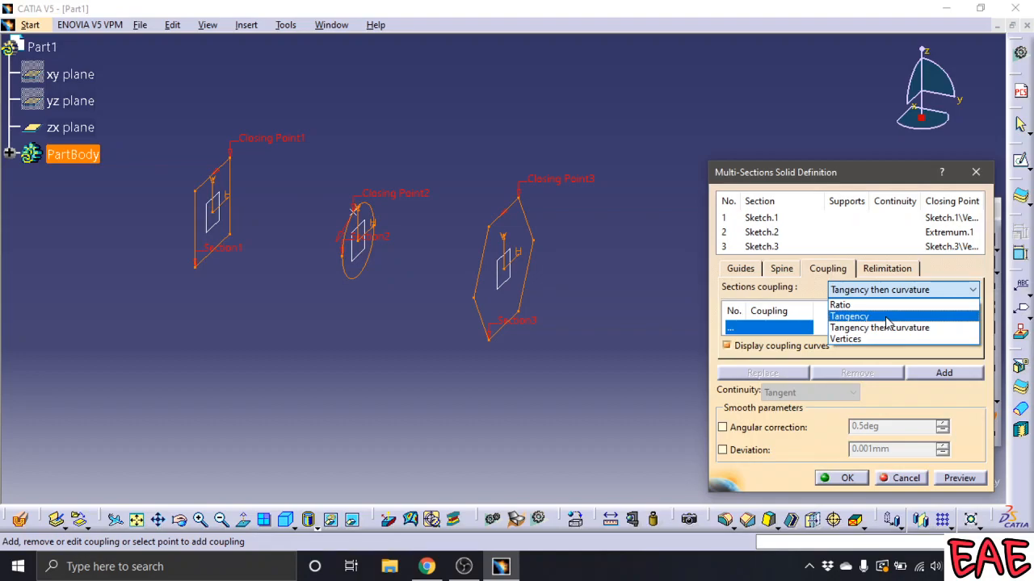
pyautogui.click(856, 305)
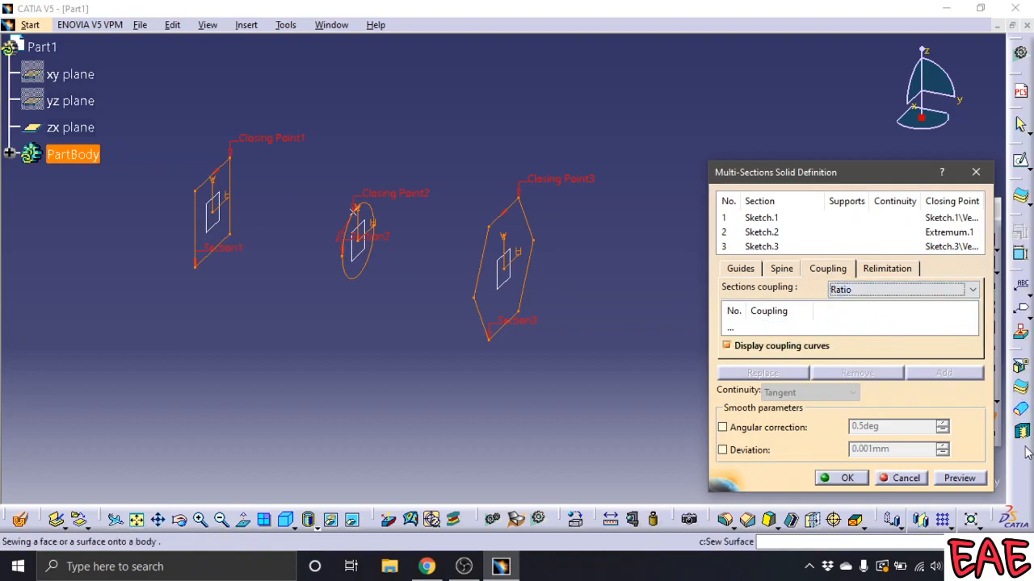
pyautogui.click(959, 478)
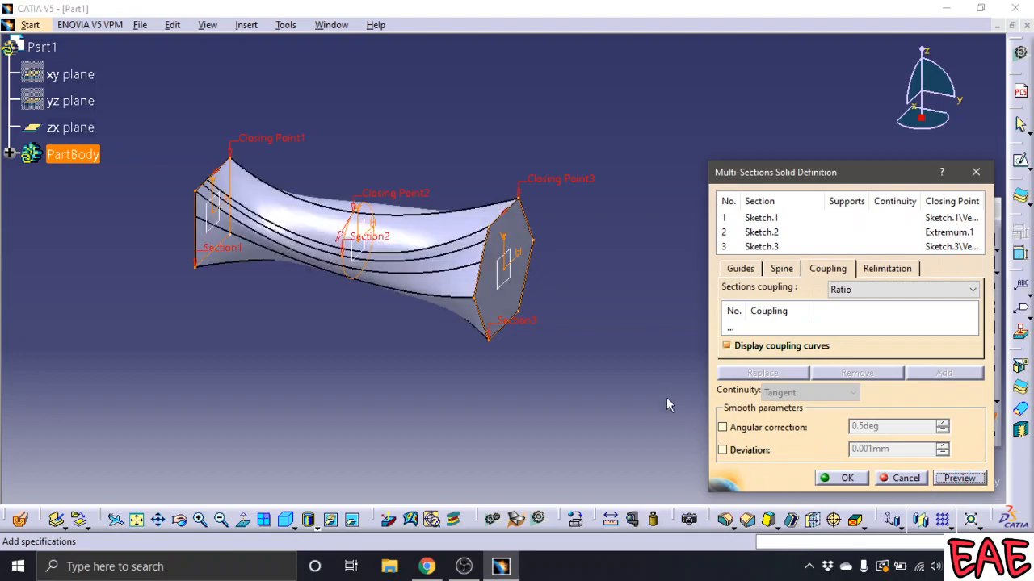
# Step: Inspect how the previewed solid's edges run between the three sections, and cancel the multi-sections solid
pyautogui.click(648, 339)
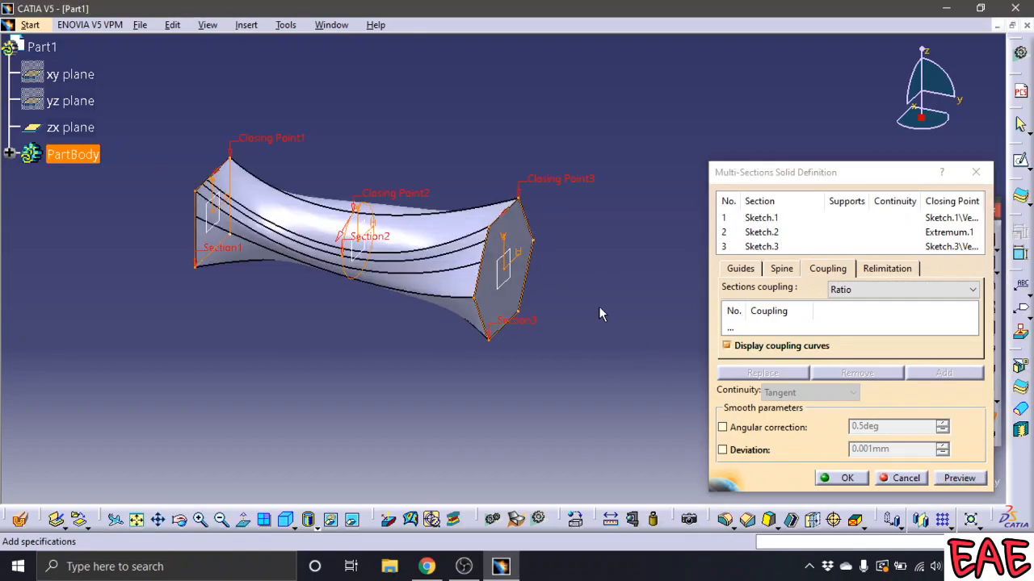
pyautogui.moveTo(599, 308); pyautogui.dragTo(334, 290, button='middle')
pyautogui.moveTo(434, 339); pyautogui.dragTo(581, 169, button='middle')
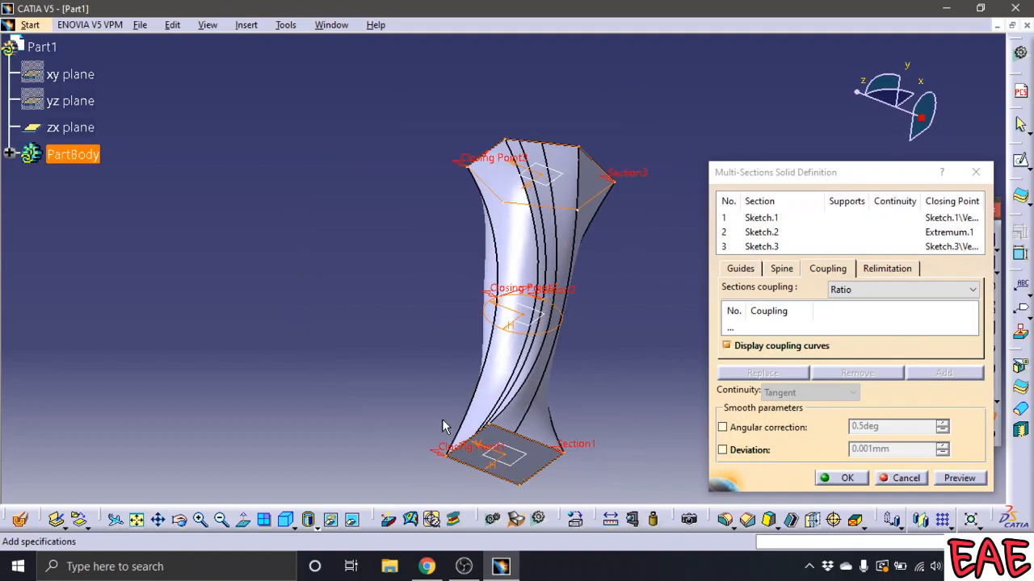
pyautogui.moveTo(637, 277); pyautogui.dragTo(542, 246, button='middle')
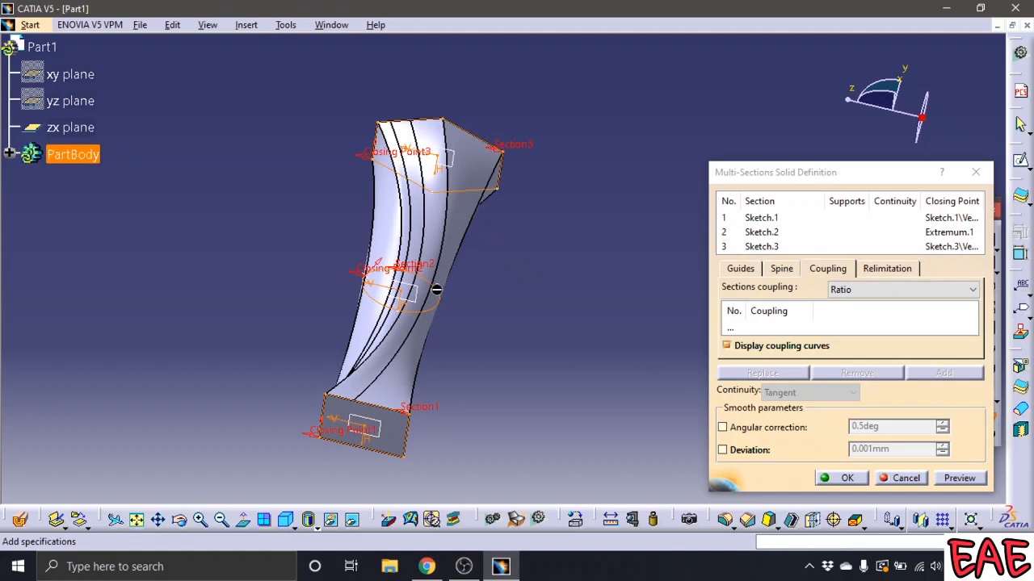
pyautogui.click(900, 478)
# Step: Edit the circle's sketch to place 6 equidistant points around the circle, and exit the sketch
pyautogui.moveTo(536, 254)
pyautogui.mouseDown(button='middle')
pyautogui.moveTo(544, 299)
pyautogui.moveTo(533, 269)
pyautogui.moveTo(516, 359)
pyautogui.moveTo(436, 156)
pyautogui.moveTo(296, 129)
pyautogui.moveTo(376, 59)
pyautogui.moveTo(558, 359)
pyautogui.moveTo(524, 369)
pyautogui.moveTo(439, 362)
pyautogui.moveTo(447, 376)
pyautogui.mouseUp(button='middle')
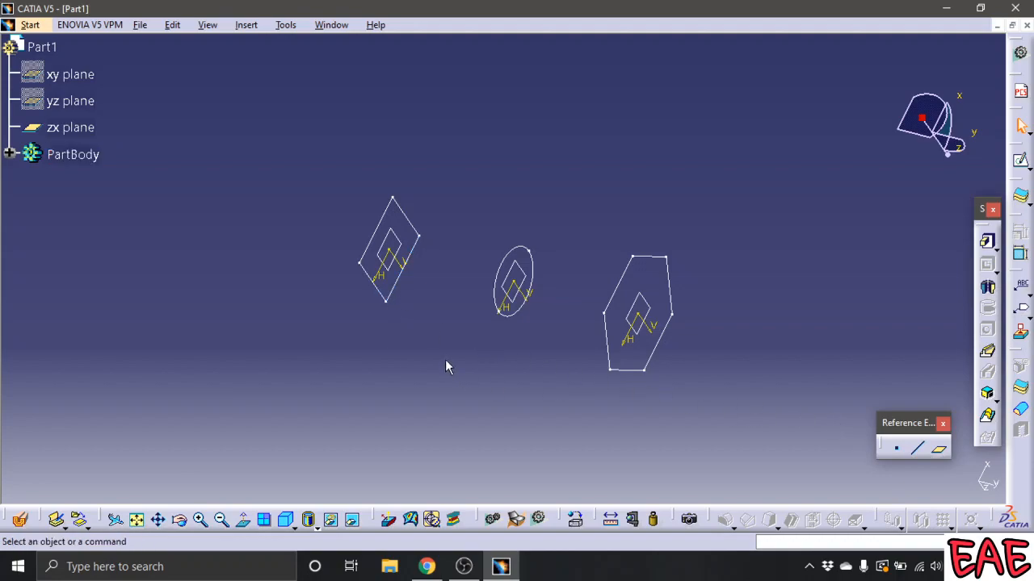
pyautogui.click(492, 297)
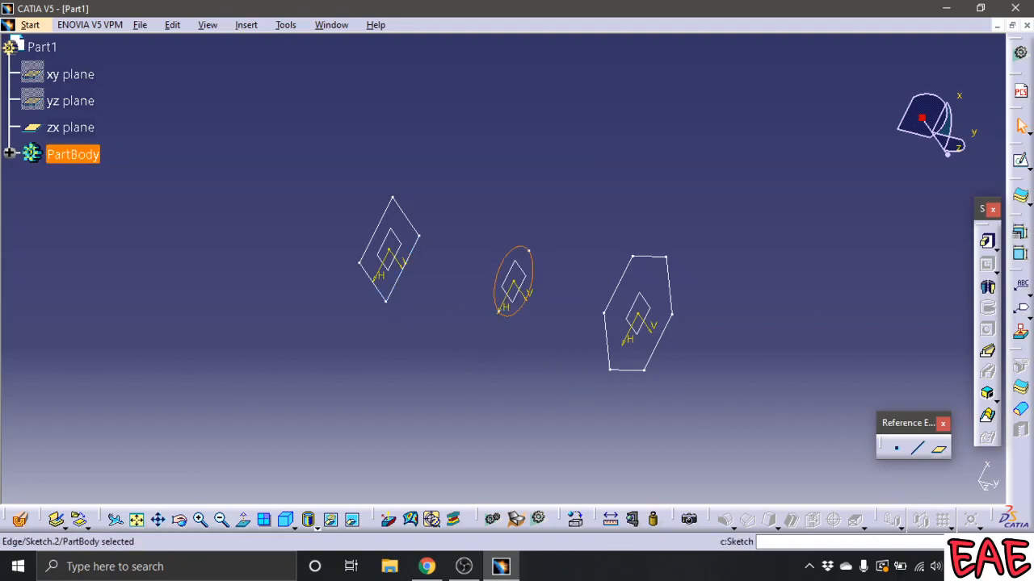
pyautogui.click(1019, 166)
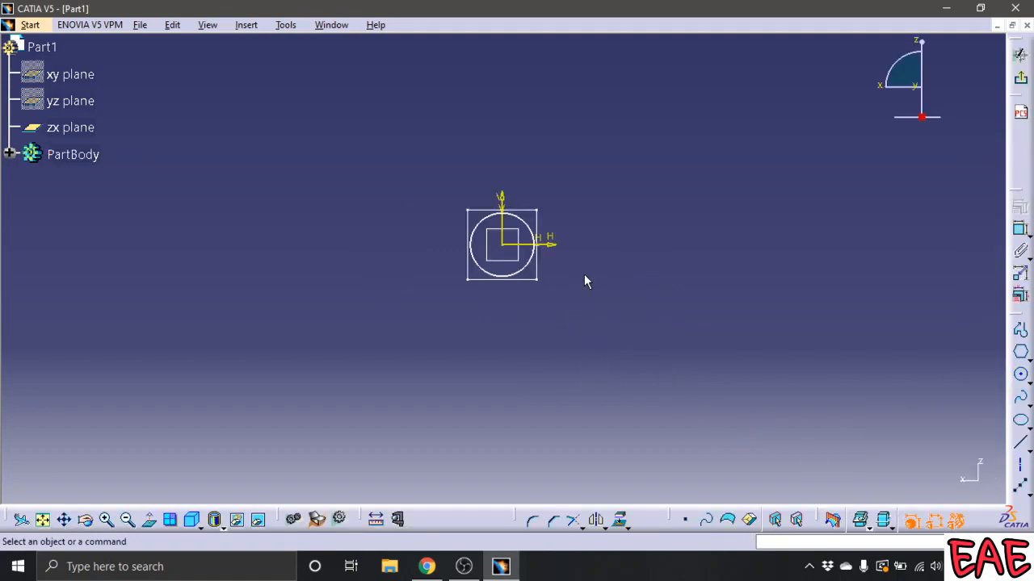
pyautogui.keyDown('ctrl'); pyautogui.moveTo(583, 272); pyautogui.dragTo(592, 113, button='middle'); pyautogui.keyUp('ctrl')
pyautogui.moveTo(642, 169)
pyautogui.mouseDown(button='middle')
pyautogui.moveTo(675, 215)
pyautogui.moveTo(678, 288)
pyautogui.mouseUp(button='middle')
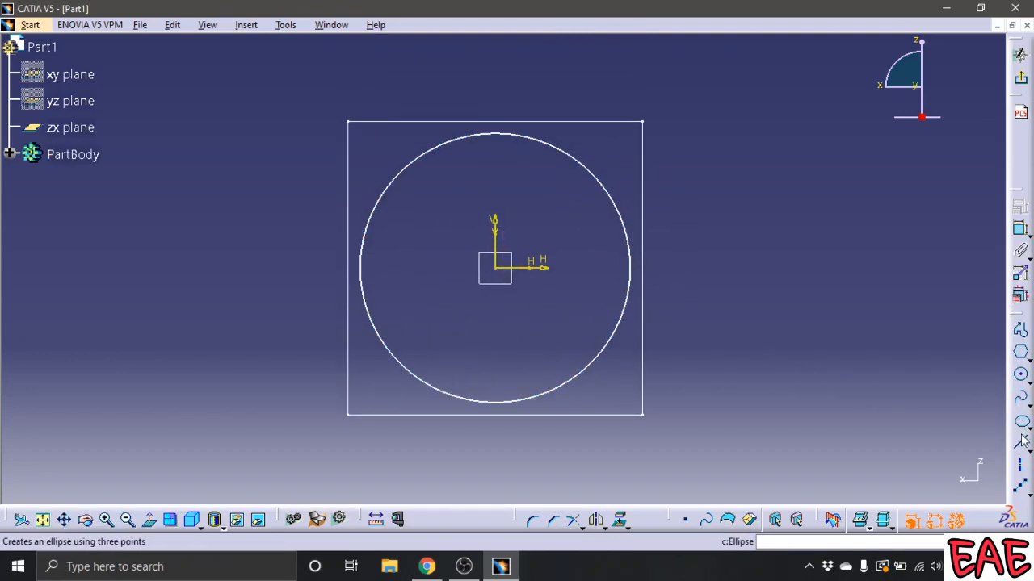
pyautogui.click(1021, 486)
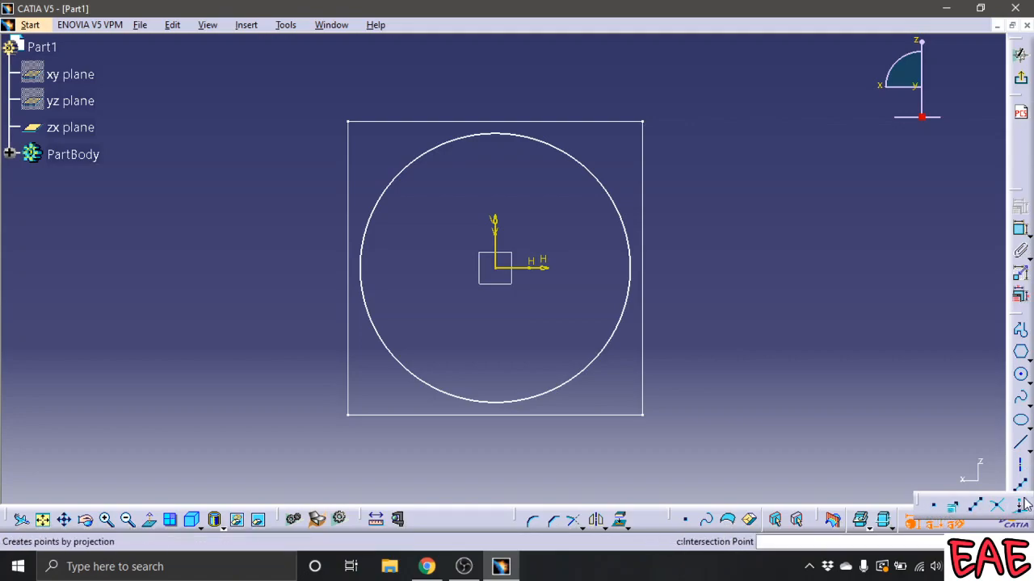
pyautogui.click(973, 511)
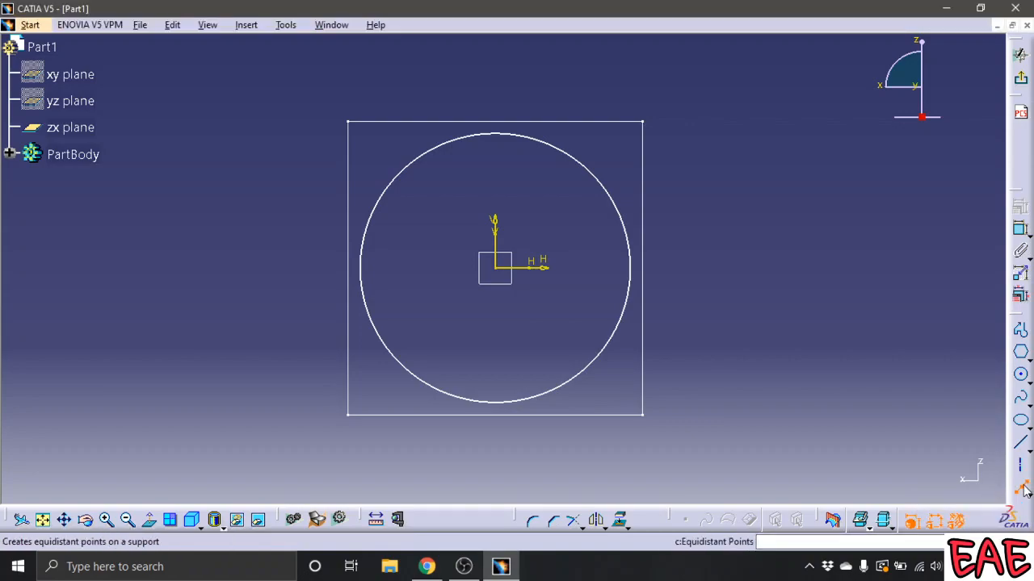
pyautogui.click(610, 202)
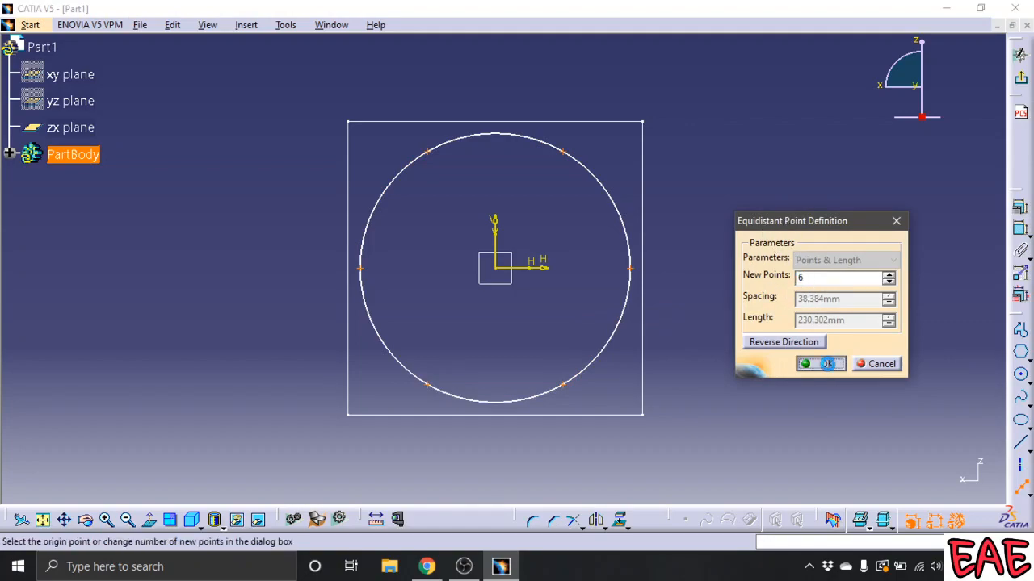
pyautogui.click(828, 365)
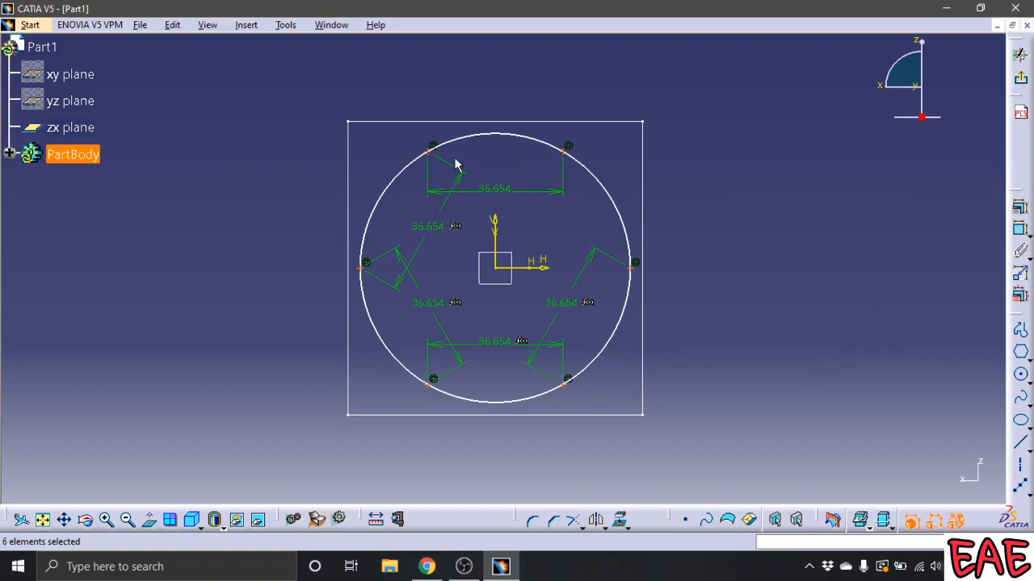
pyautogui.click(1020, 76)
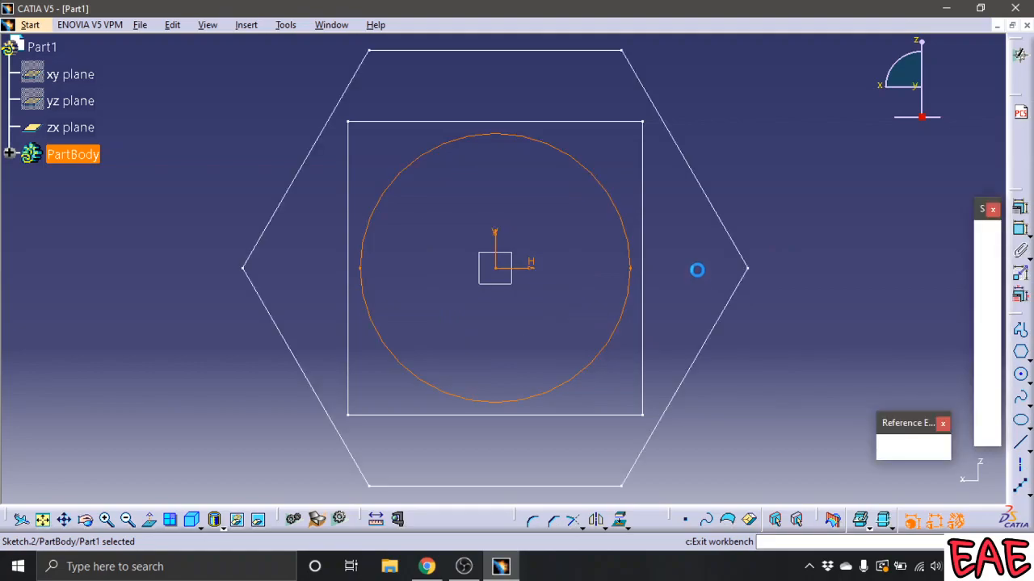
pyautogui.moveTo(711, 286); pyautogui.dragTo(716, 342, button='middle')
pyautogui.click(650, 336)
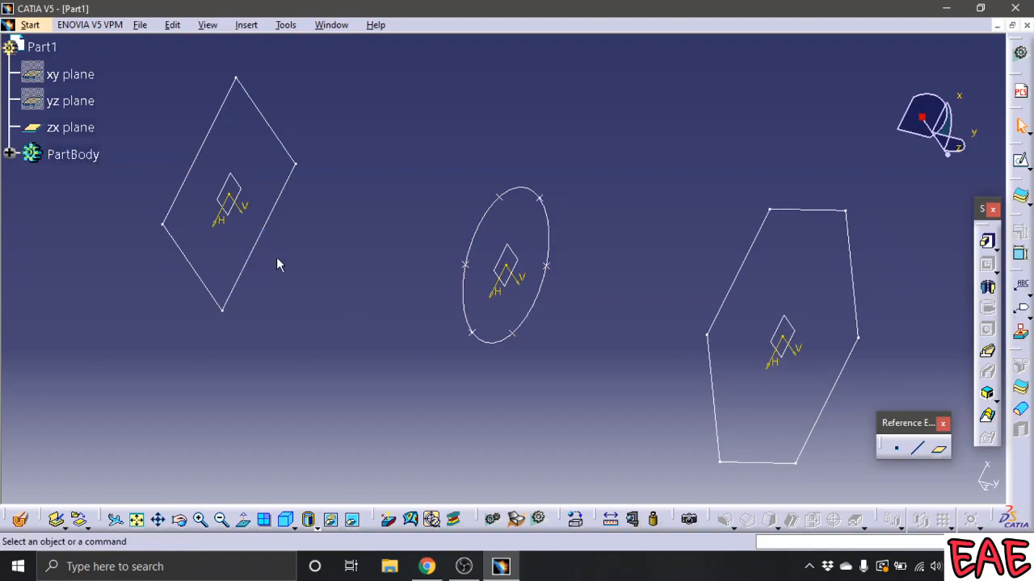
pyautogui.moveTo(298, 295)
pyautogui.mouseDown(button='middle')
pyautogui.moveTo(300, 323)
pyautogui.moveTo(300, 254)
pyautogui.moveTo(300, 329)
pyautogui.moveTo(294, 265)
pyautogui.moveTo(334, 280)
pyautogui.moveTo(304, 256)
pyautogui.moveTo(293, 274)
pyautogui.moveTo(286, 324)
pyautogui.moveTo(307, 395)
pyautogui.moveTo(334, 376)
pyautogui.moveTo(257, 342)
pyautogui.moveTo(266, 337)
pyautogui.mouseUp(button='middle')
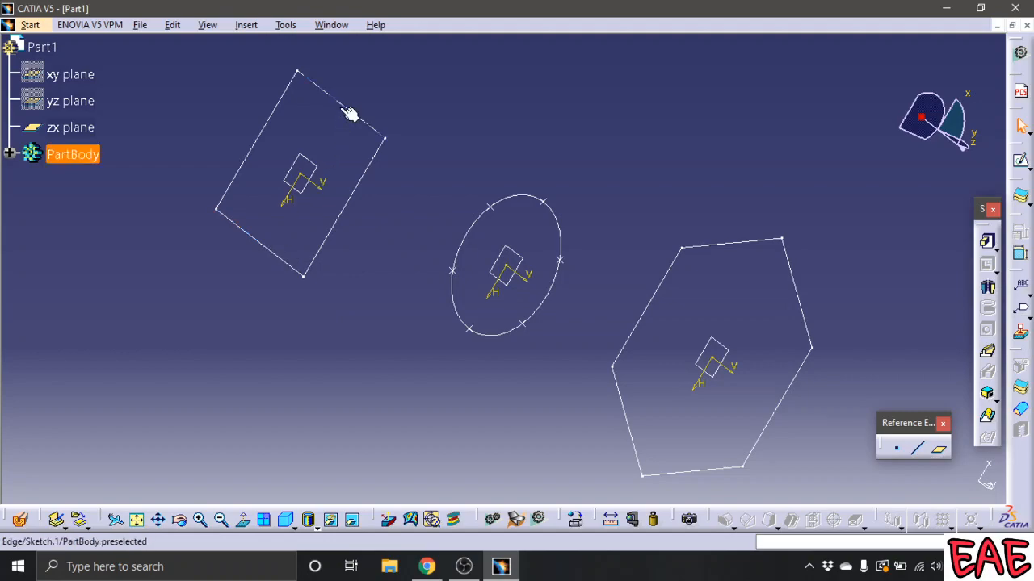
pyautogui.moveTo(314, 353)
pyautogui.keyDown('ctrl'); pyautogui.mouseDown(button='middle')
pyautogui.moveTo(266, 350)
pyautogui.moveTo(242, 376)
pyautogui.moveTo(242, 409)
pyautogui.mouseUp(button='middle'); pyautogui.keyUp('ctrl')
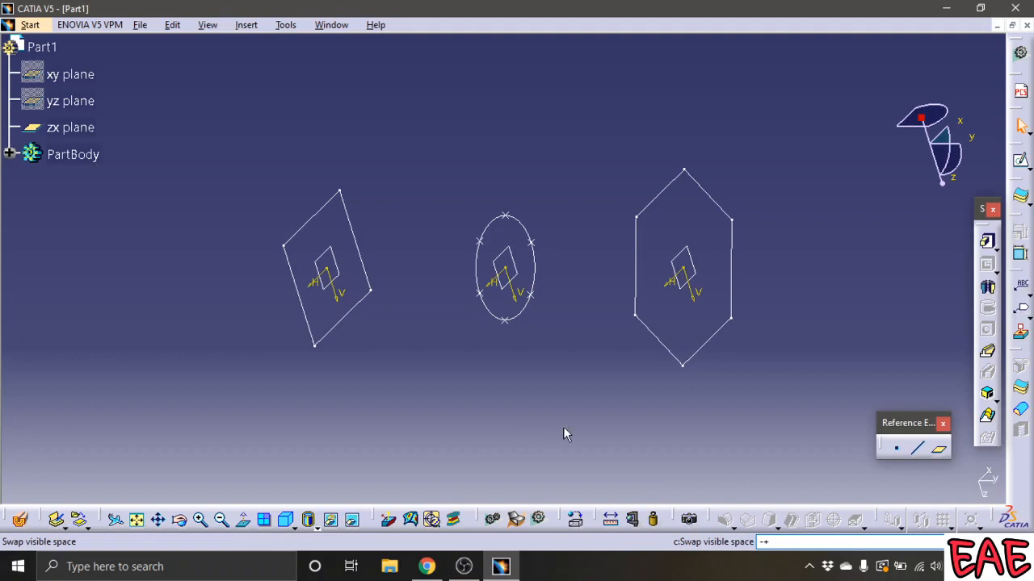
pyautogui.click(245, 521)
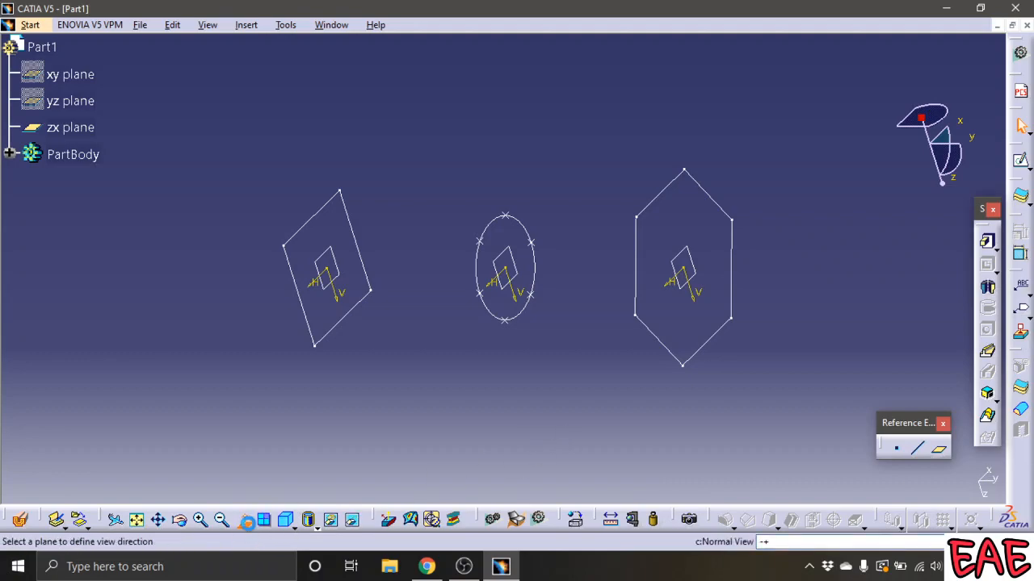
pyautogui.click(246, 522)
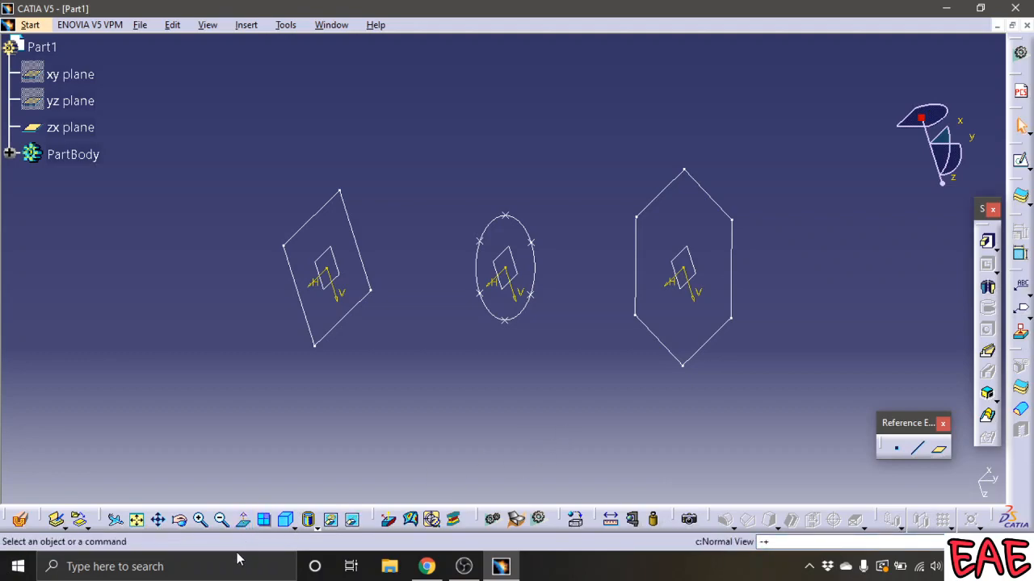
pyautogui.click(246, 523)
pyautogui.click(247, 524)
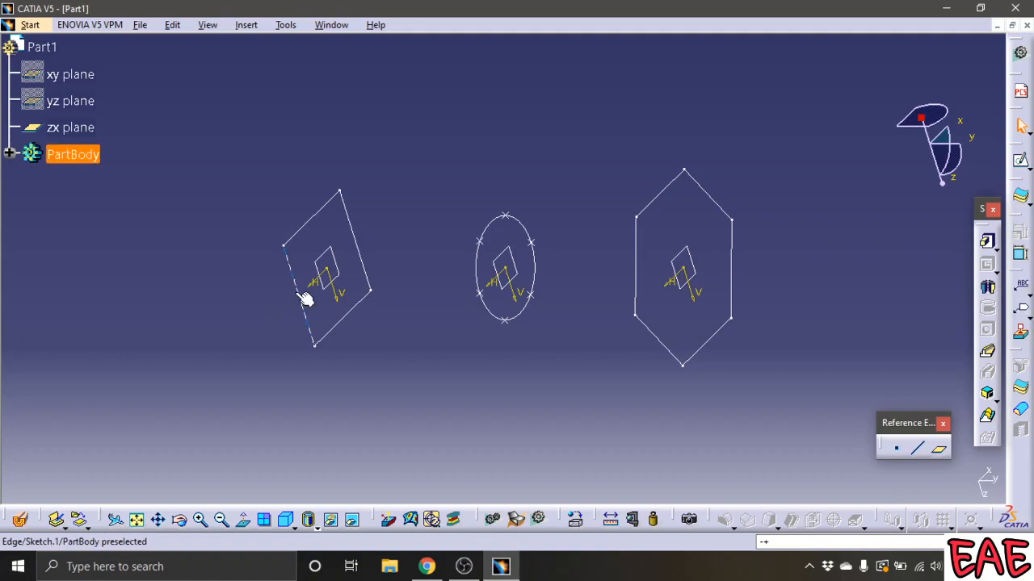
pyautogui.moveTo(499, 322)
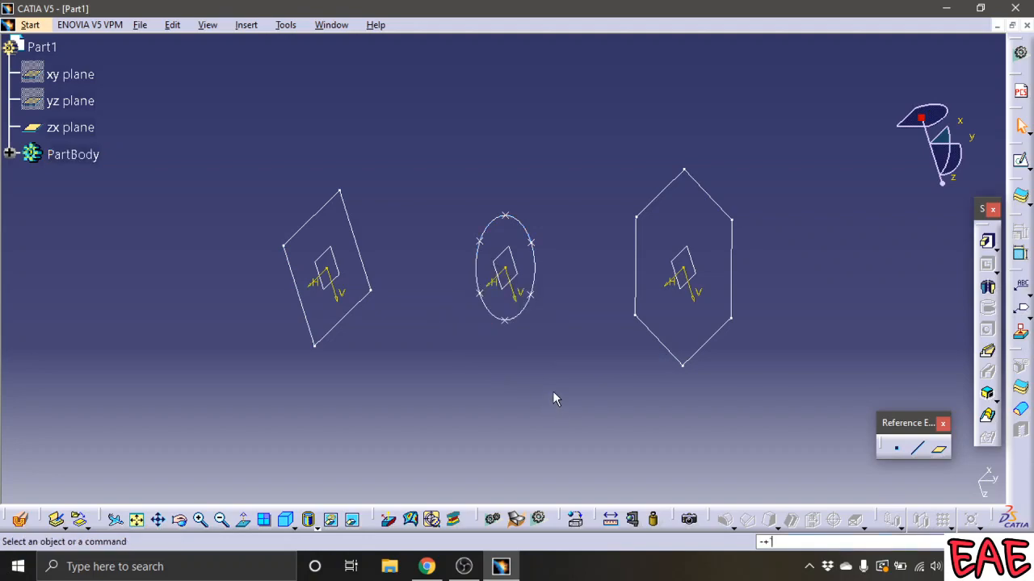
pyautogui.click(529, 312)
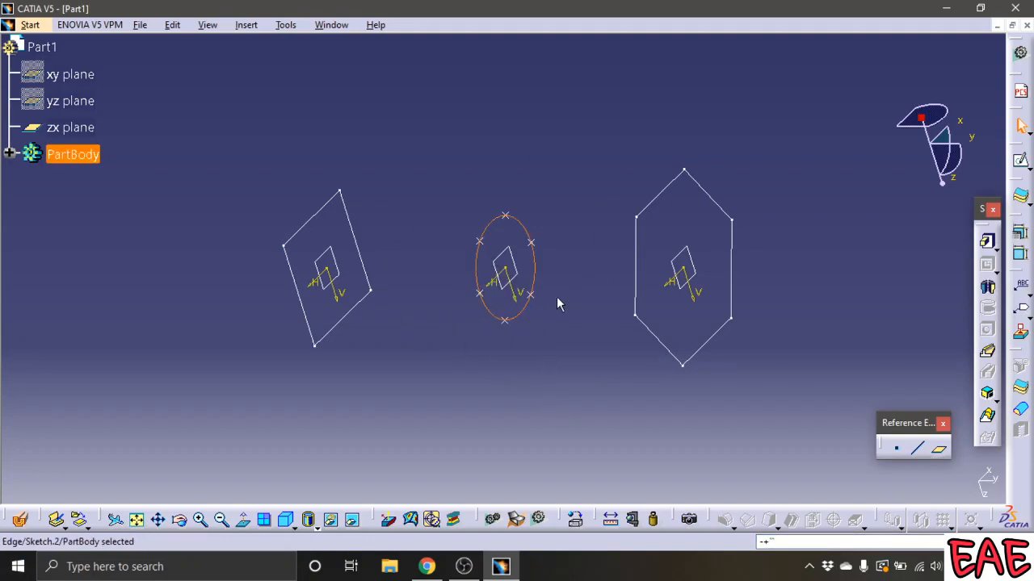
pyautogui.click(636, 253)
pyautogui.click(617, 344)
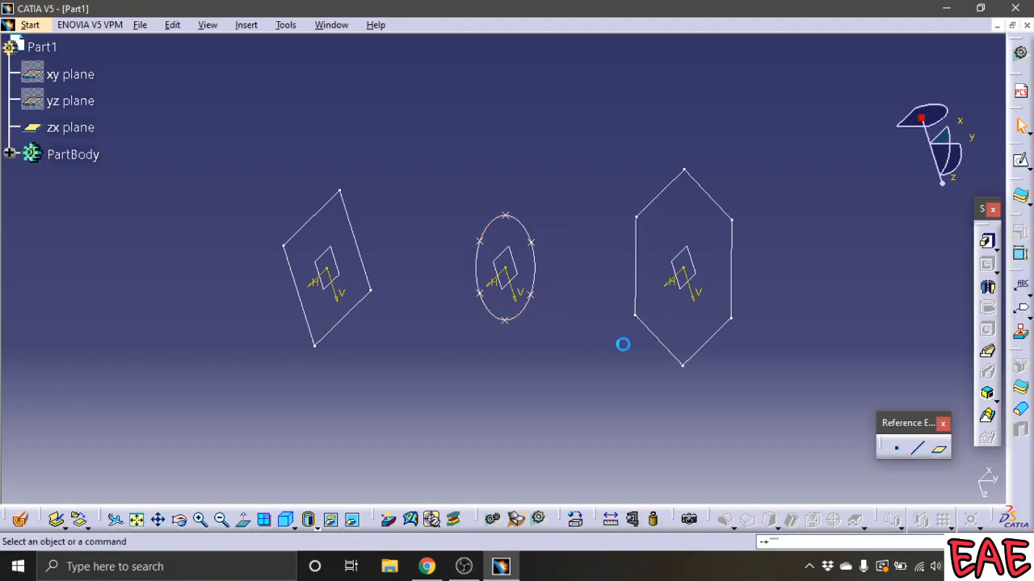
pyautogui.click(987, 415)
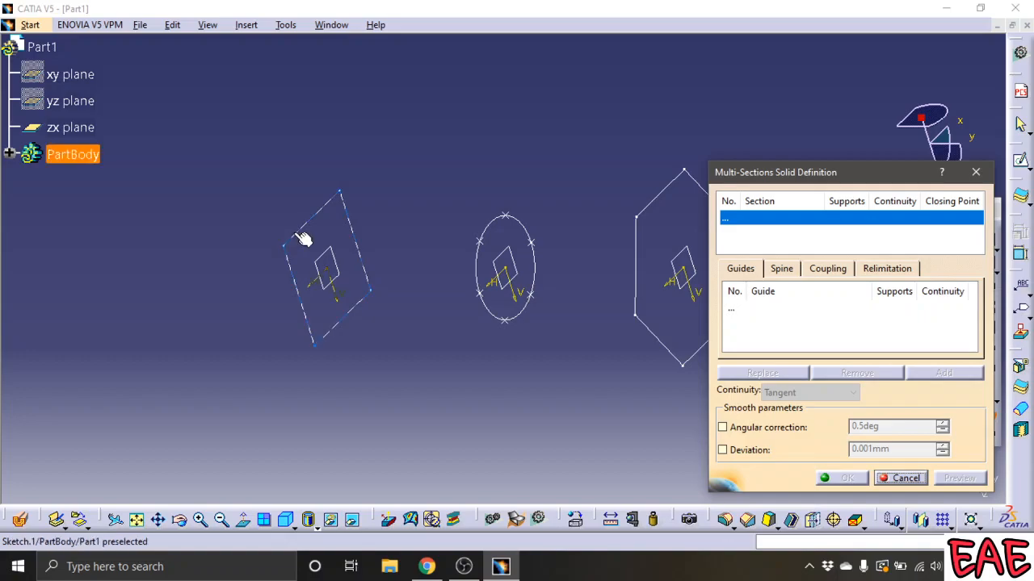
pyautogui.click(975, 173)
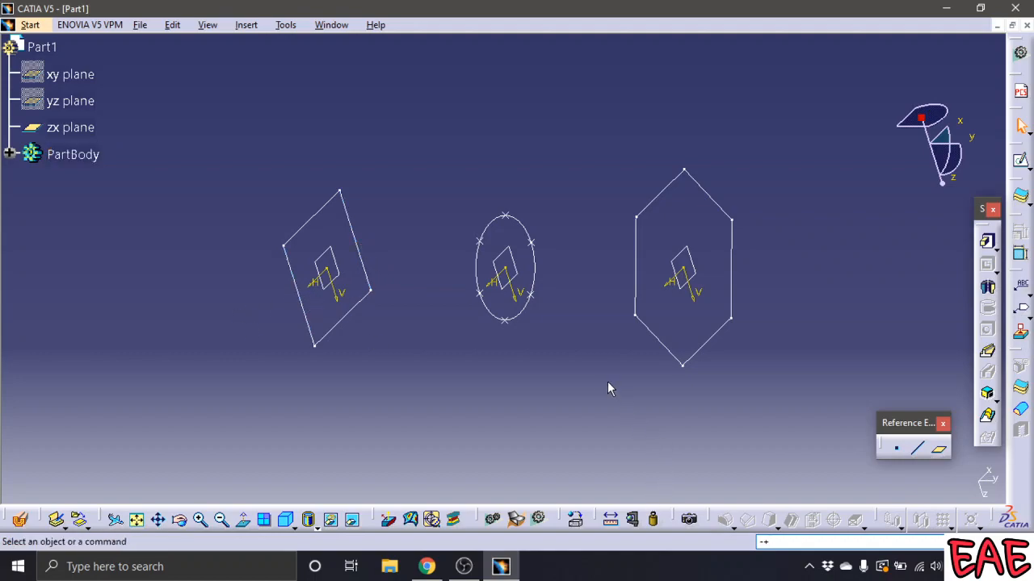
# Step: Create a point on the square's right-hand side, about 118.2 mm along the sketch curve from its reference vertex
pyautogui.click(894, 448)
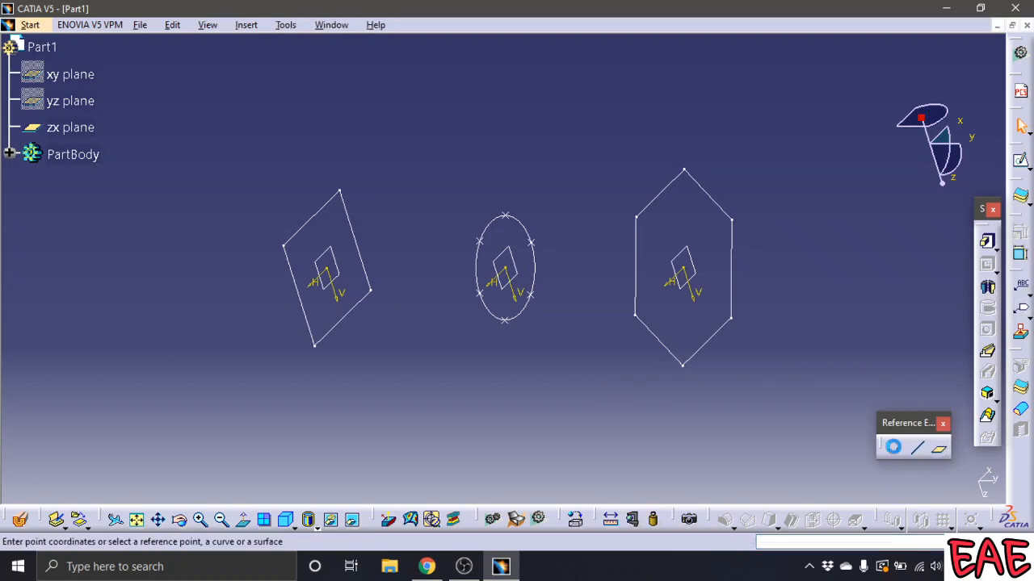
pyautogui.click(304, 292)
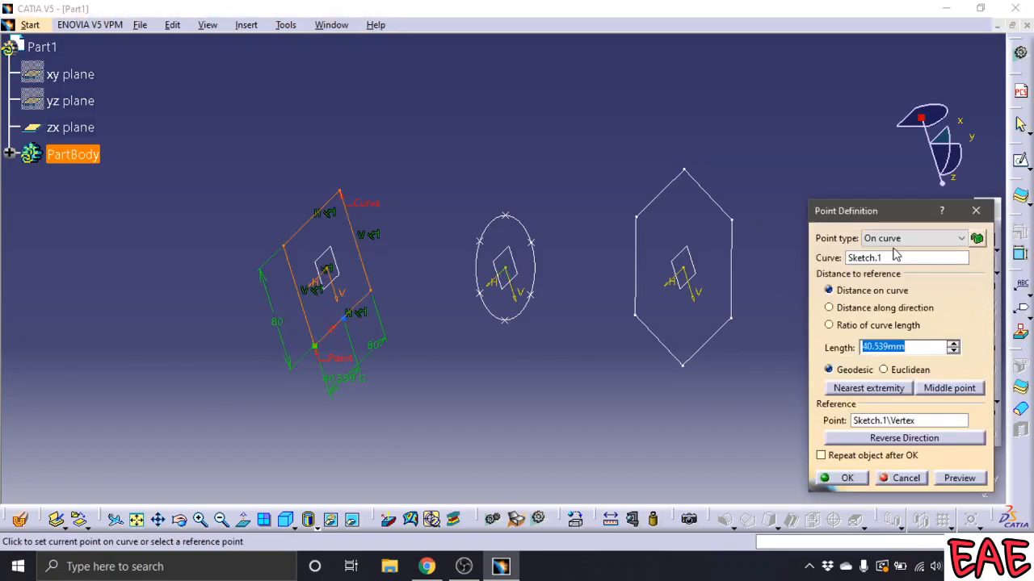
pyautogui.click(913, 239)
pyautogui.click(892, 250)
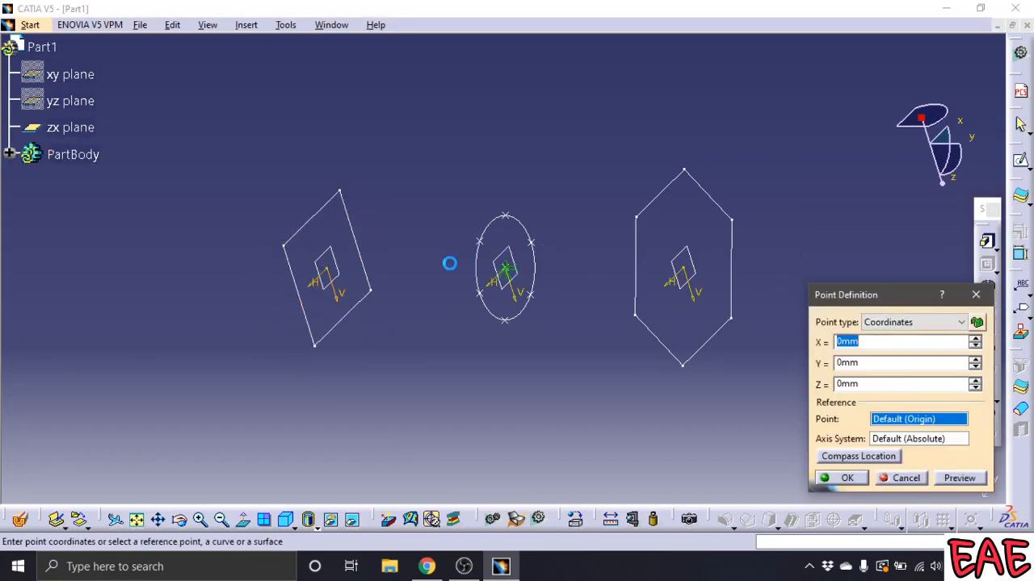
pyautogui.click(356, 252)
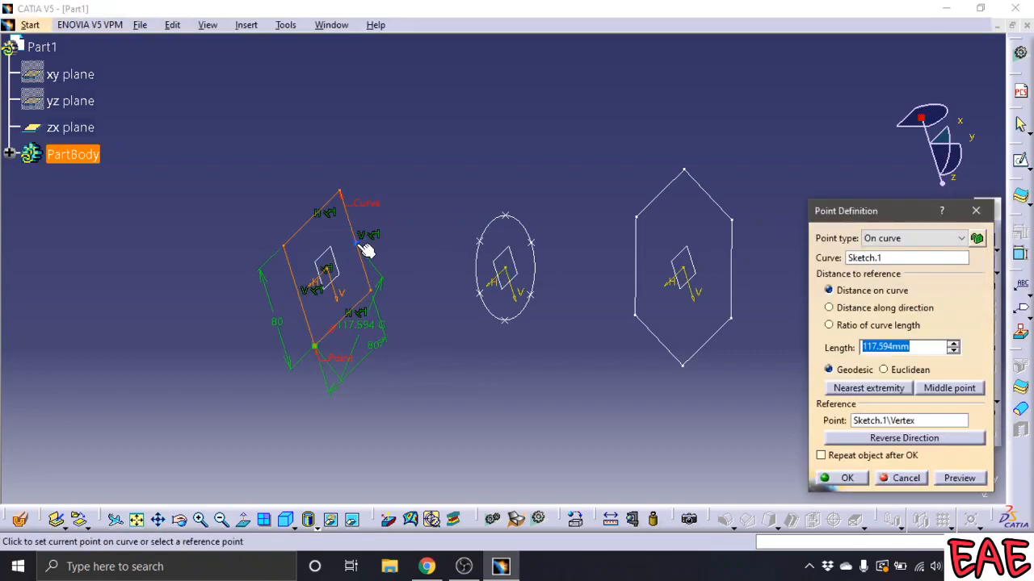
pyautogui.click(367, 248)
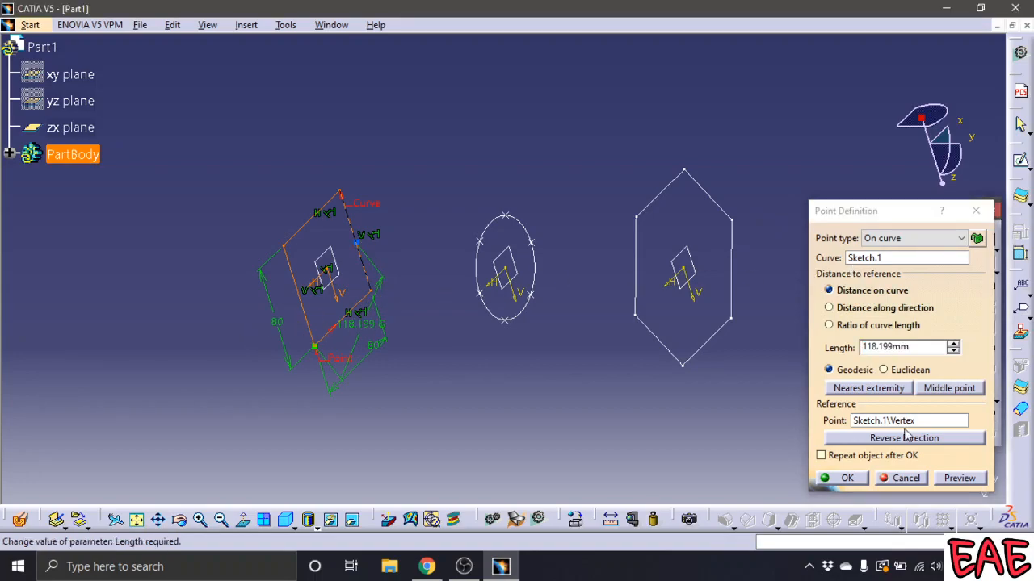
pyautogui.click(847, 478)
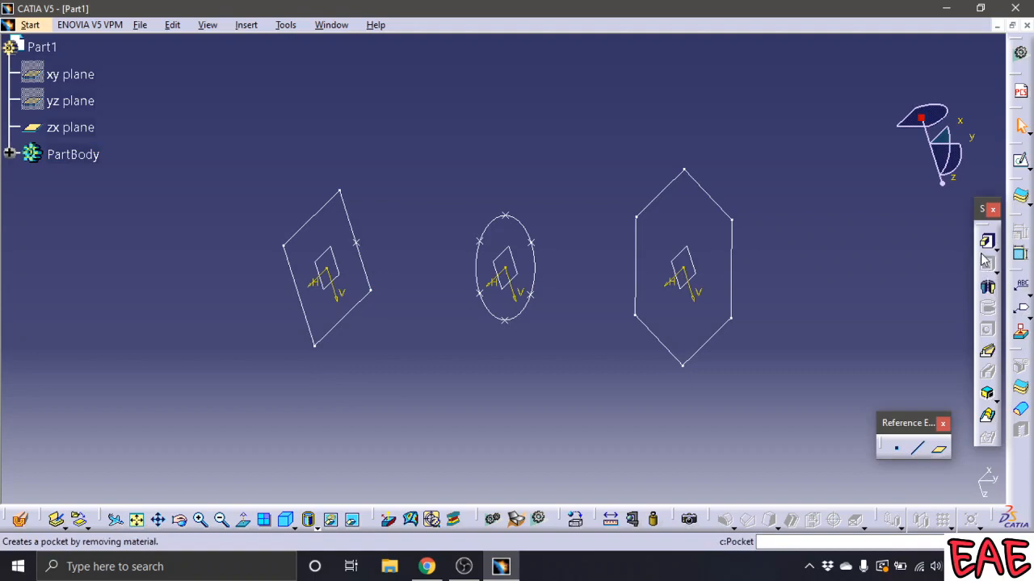
# Step: Create a second on-curve point on the square's opposite side, about 280.69 mm along the curve from the reference vertex
pyautogui.click(897, 449)
pyautogui.click(305, 299)
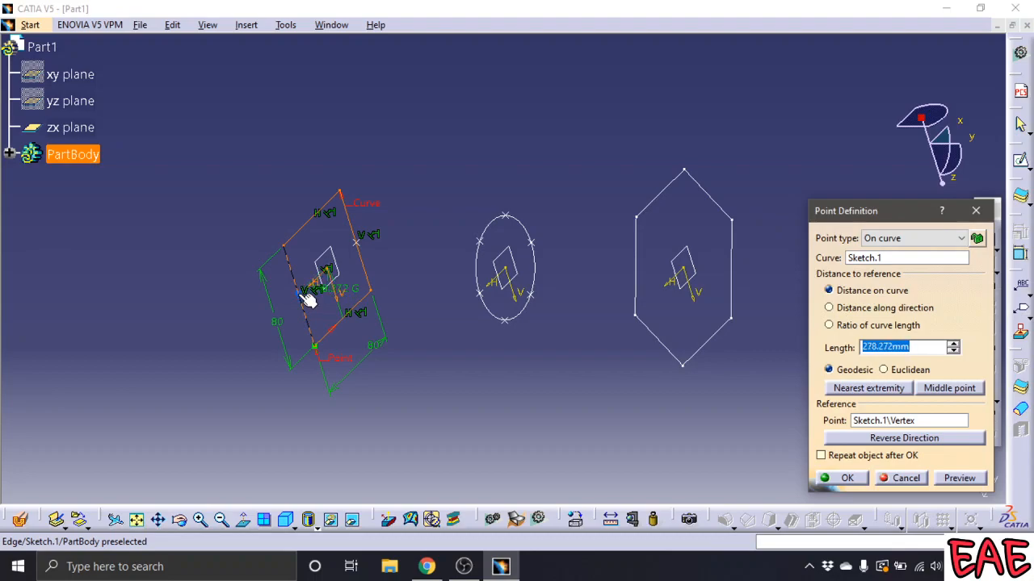
pyautogui.click(309, 297)
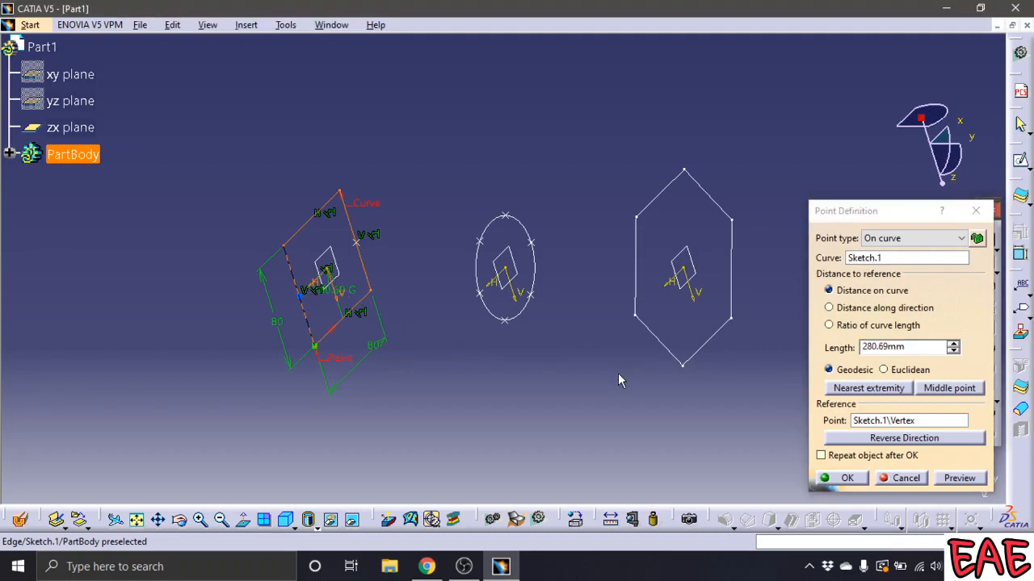
pyautogui.click(847, 478)
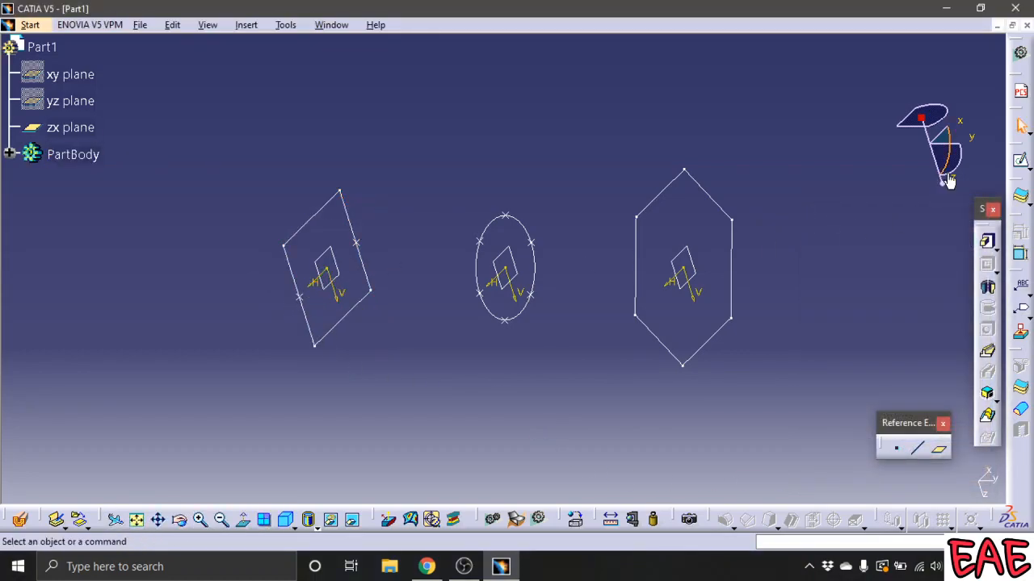
# Step: Start a multi-sections solid and add the square, circle and hexagon as its sections, in that order
pyautogui.moveTo(638, 406)
pyautogui.mouseDown(button='middle')
pyautogui.moveTo(487, 353)
pyautogui.moveTo(436, 272)
pyautogui.moveTo(516, 130)
pyautogui.moveTo(667, 88)
pyautogui.moveTo(651, 41)
pyautogui.mouseUp(button='middle')
pyautogui.moveTo(717, 454)
pyautogui.mouseDown(button='middle')
pyautogui.moveTo(694, 399)
pyautogui.moveTo(449, 219)
pyautogui.mouseUp(button='middle')
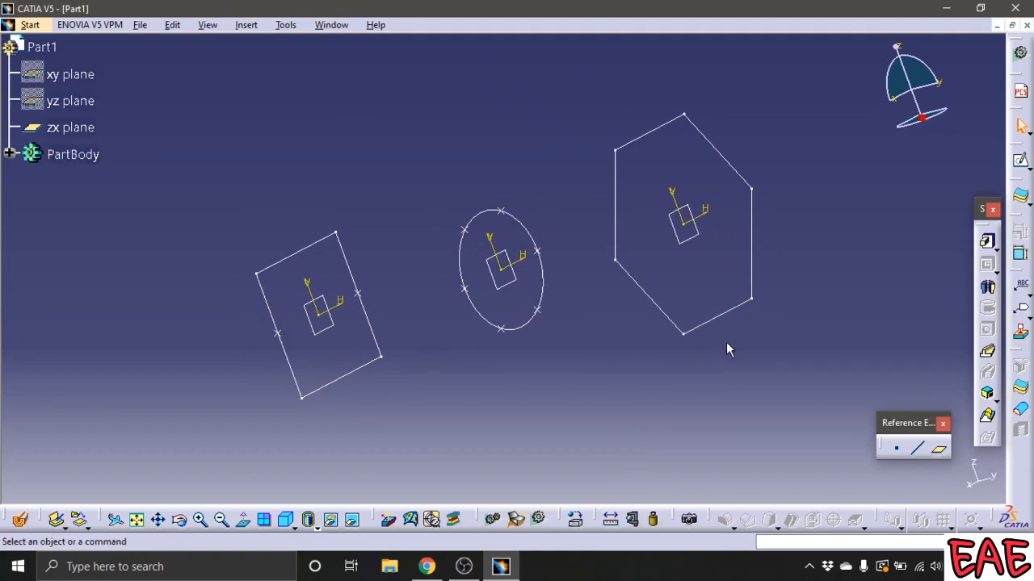
pyautogui.click(988, 416)
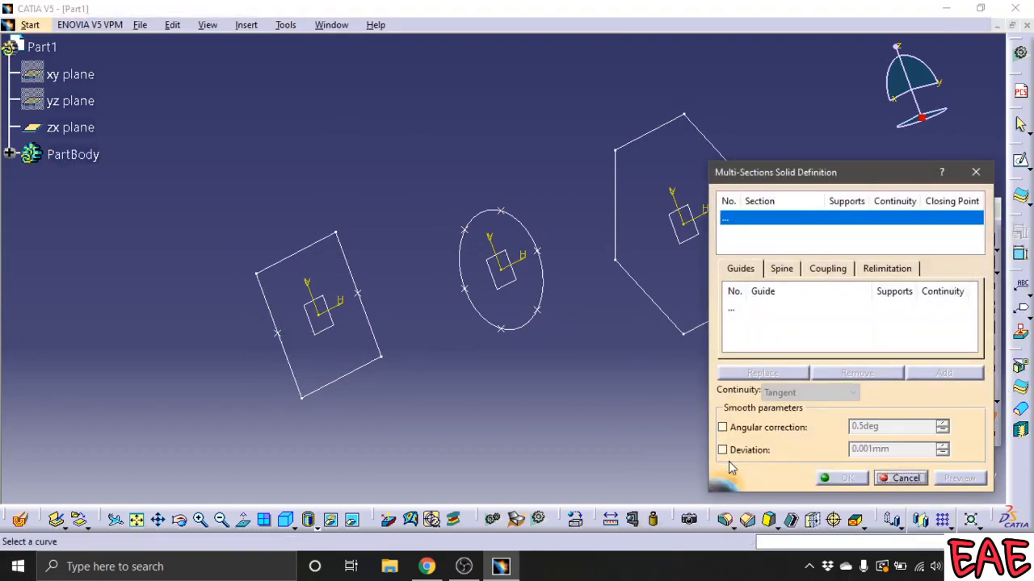
pyautogui.moveTo(474, 386)
pyautogui.mouseDown(button='middle')
pyautogui.moveTo(423, 385)
pyautogui.moveTo(438, 388)
pyautogui.moveTo(330, 417)
pyautogui.mouseUp(button='middle')
pyautogui.click(221, 380)
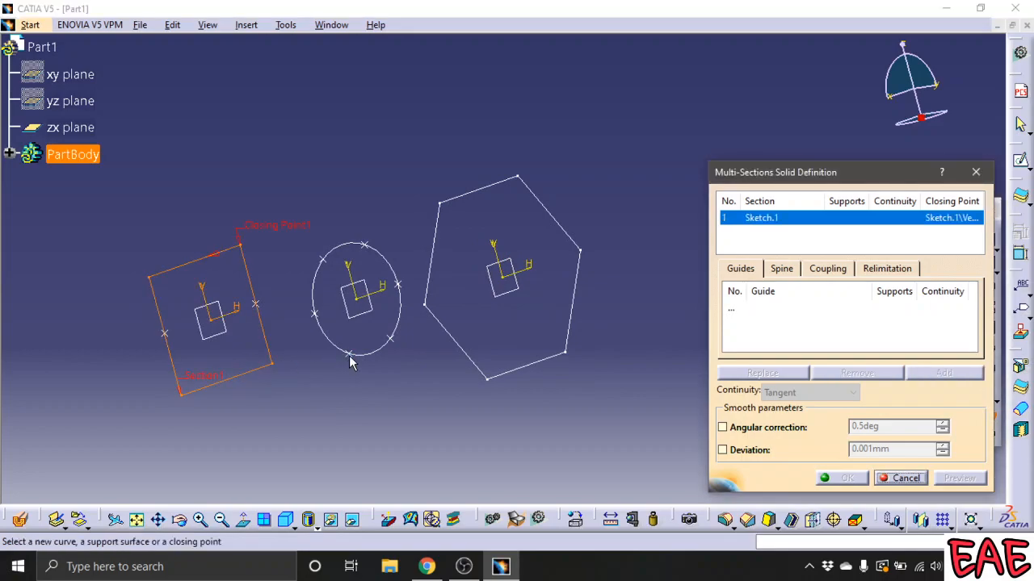
pyautogui.click(374, 350)
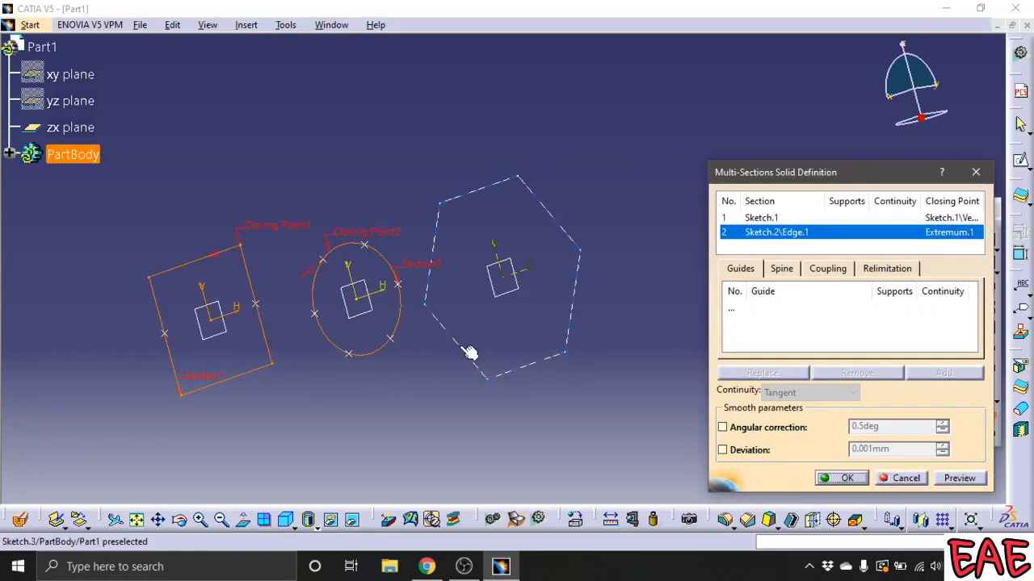
pyautogui.click(526, 362)
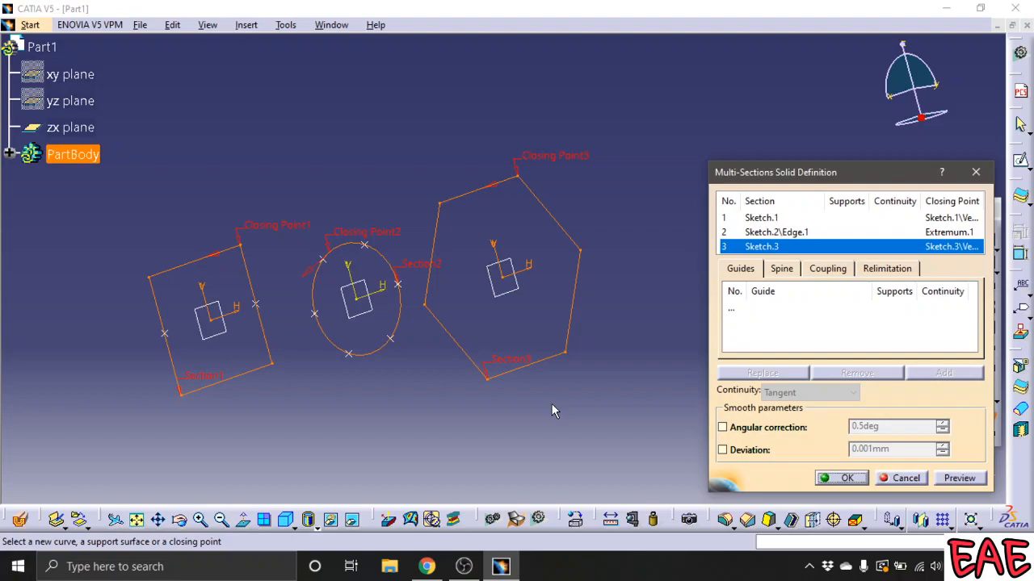
# Step: Add a coupling joining the square's upper-left corner, the circle's upper-left point and the hexagon's upper-left corner
pyautogui.click(835, 273)
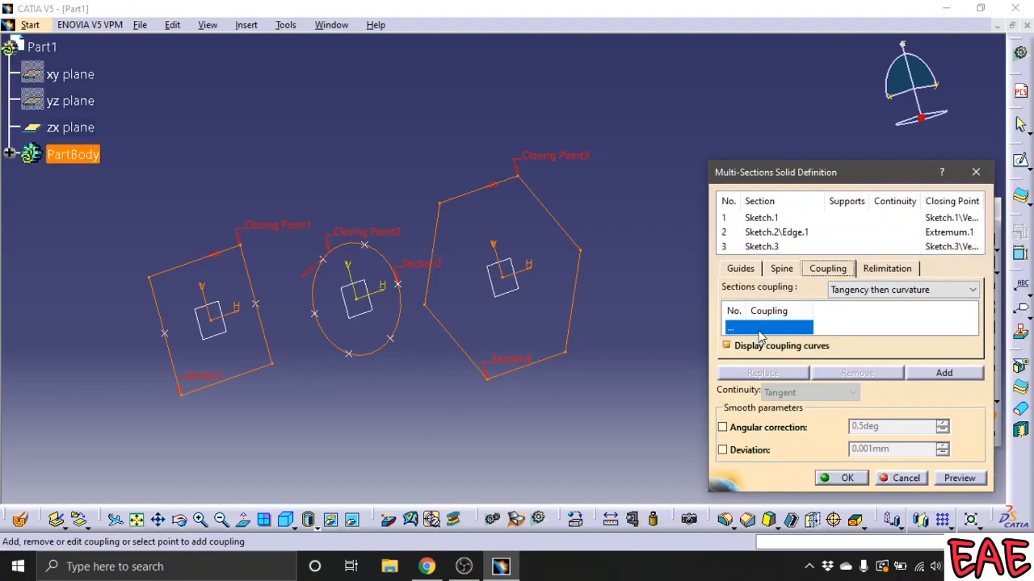
pyautogui.rightClick(759, 334)
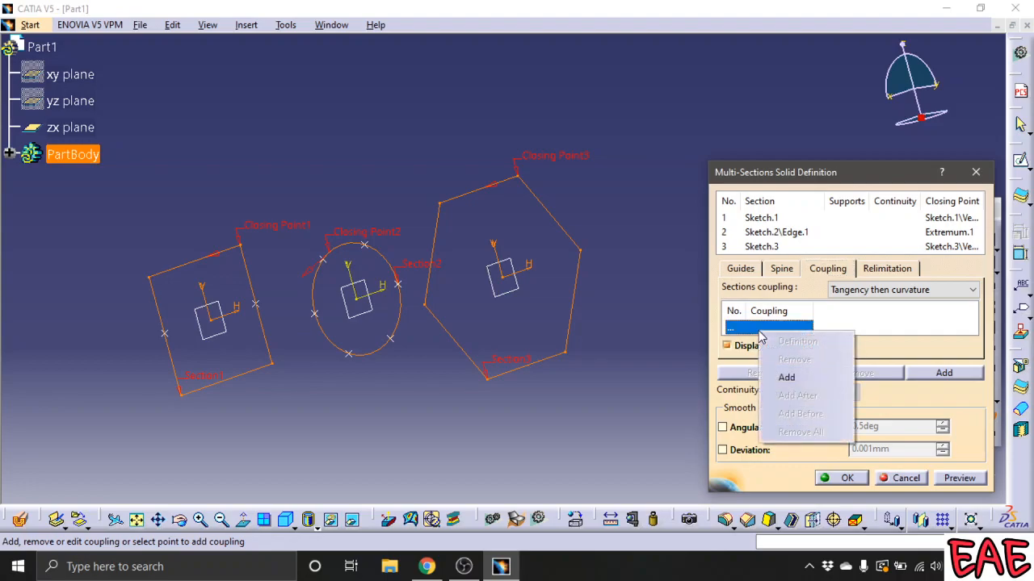
pyautogui.click(784, 380)
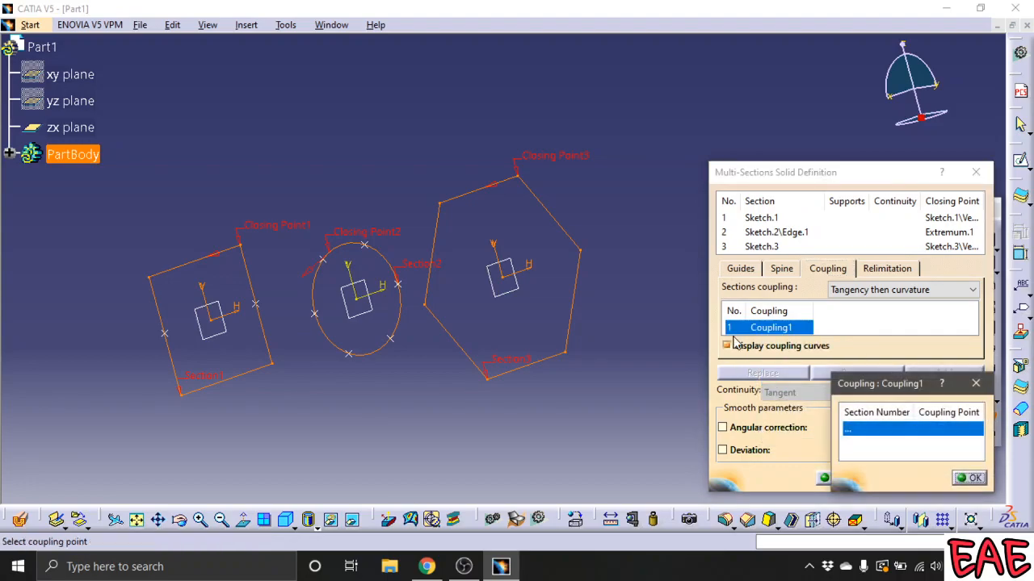
pyautogui.click(150, 278)
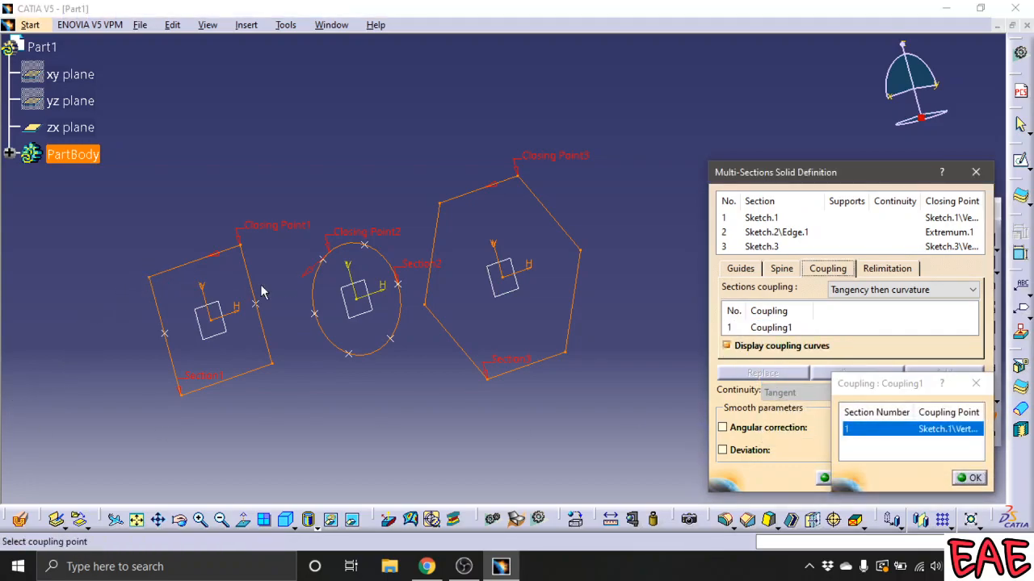
pyautogui.click(340, 273)
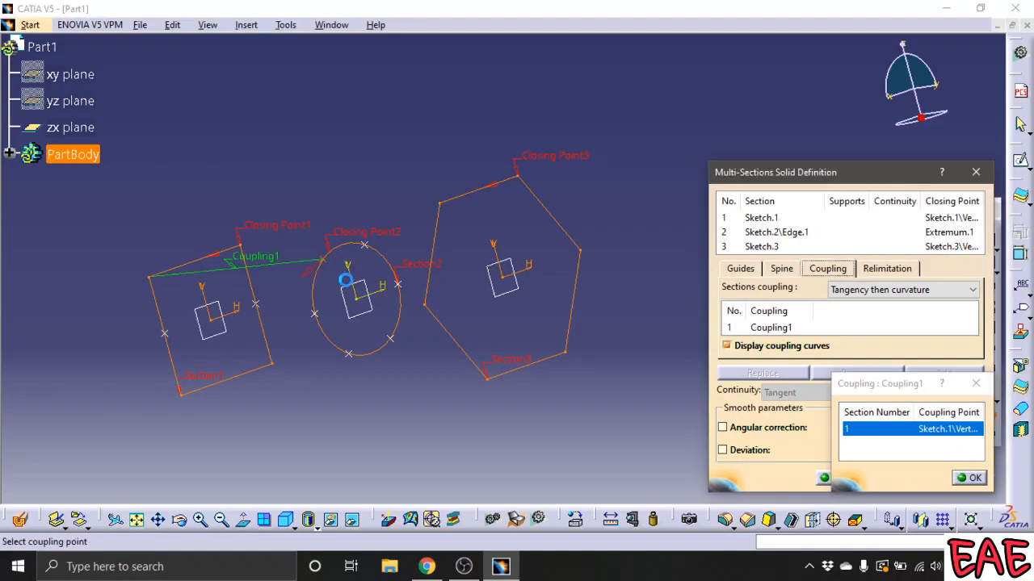
pyautogui.click(440, 204)
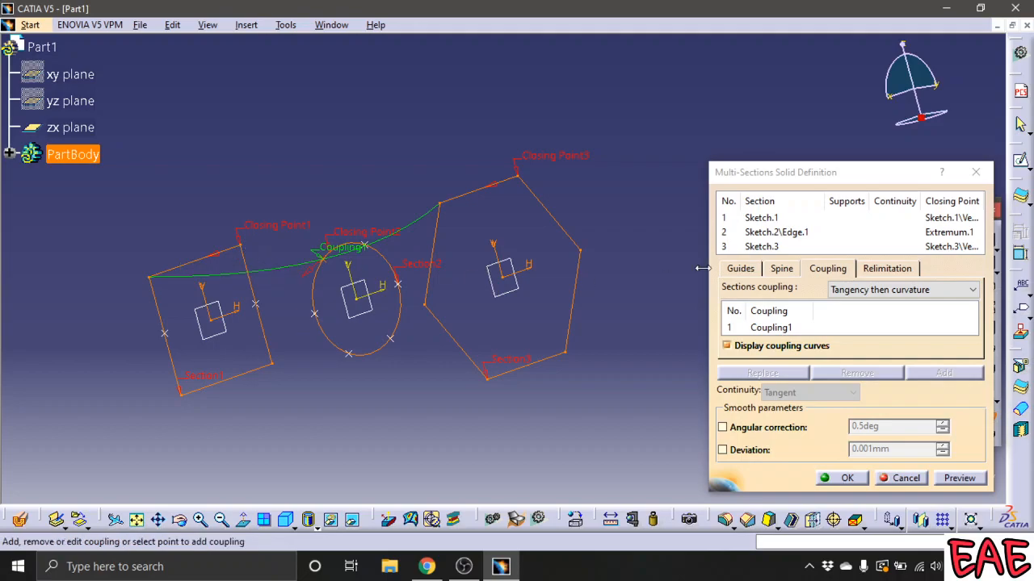
# Step: Add a second coupling through the square's upper-right corner, the circle's top point and the hexagon's top corner
pyautogui.rightClick(663, 301)
pyautogui.click(710, 385)
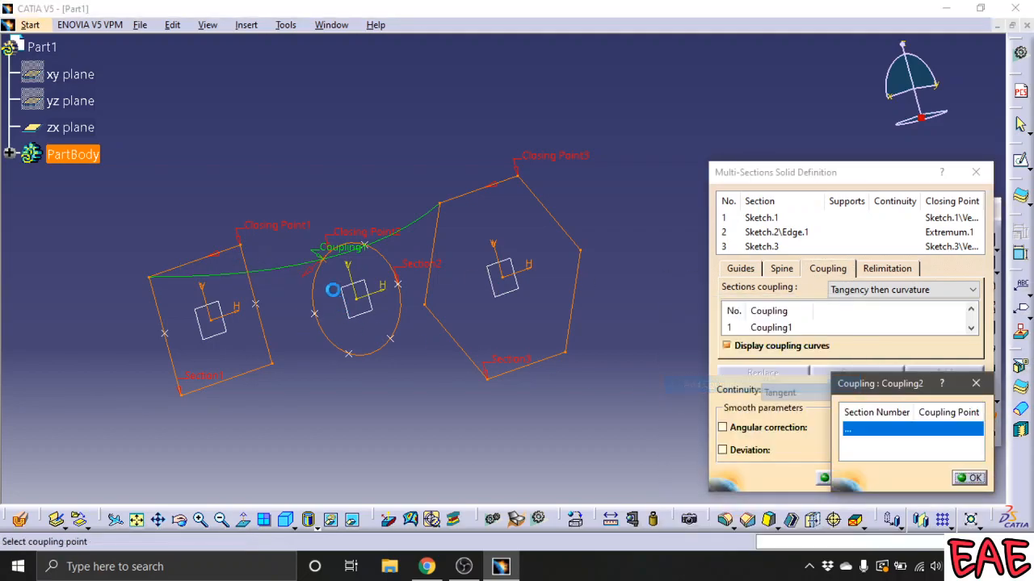
pyautogui.click(240, 245)
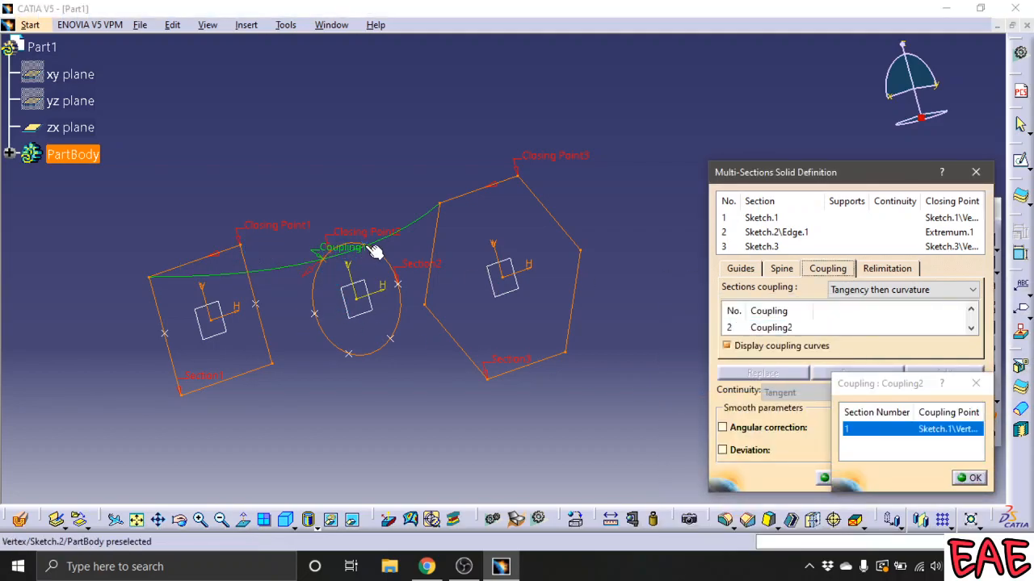
pyautogui.click(366, 247)
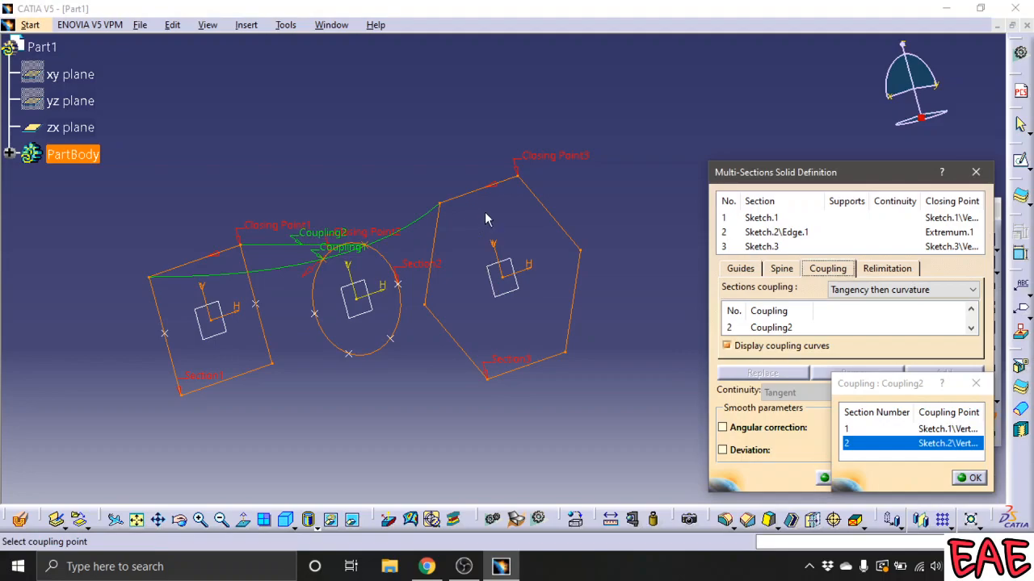
pyautogui.click(515, 179)
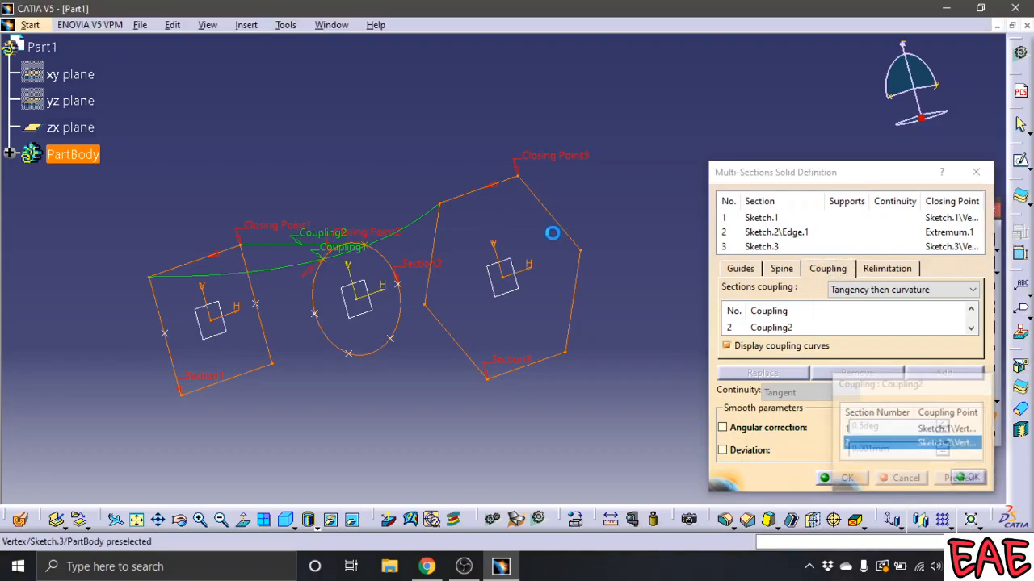
# Step: Add a third coupling through the point on the square's right side, the circle's upper-right point and the hexagon's right corner
pyautogui.click(255, 305)
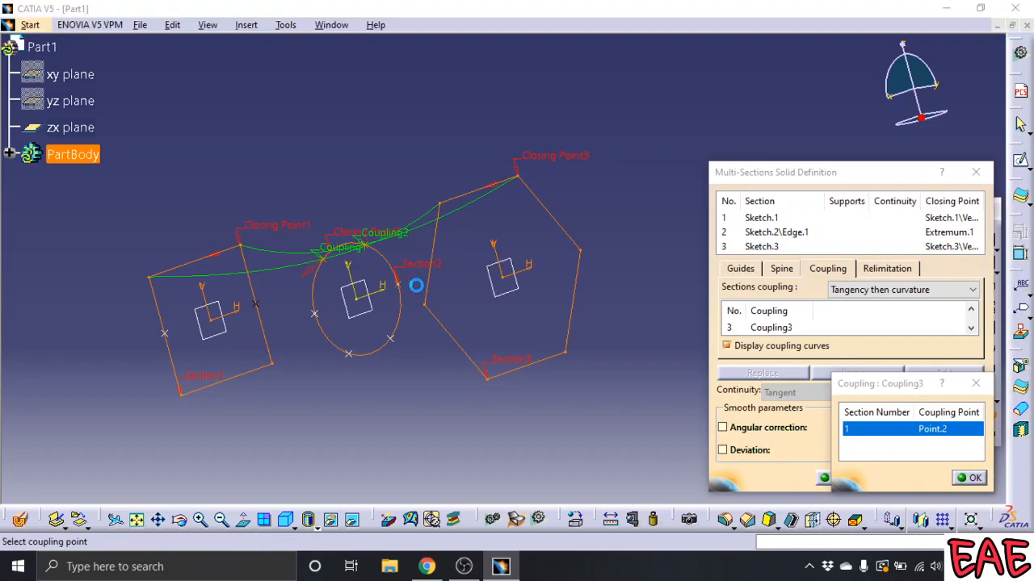
pyautogui.click(400, 286)
pyautogui.click(580, 252)
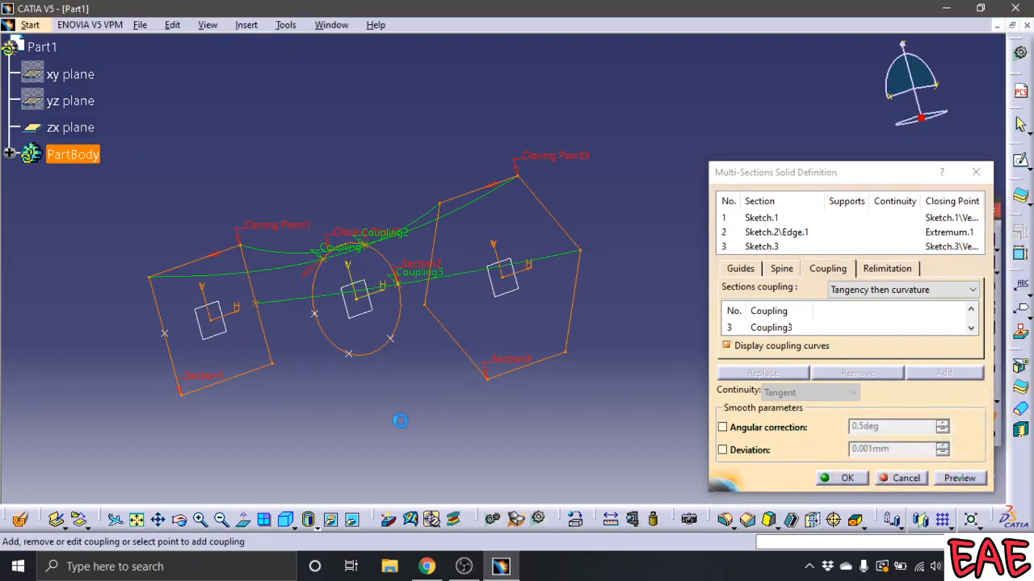
# Step: Add a fourth coupling through the square's lower-right corner, the circle's lower-right point and the hexagon's lower-right corner
pyautogui.click(272, 365)
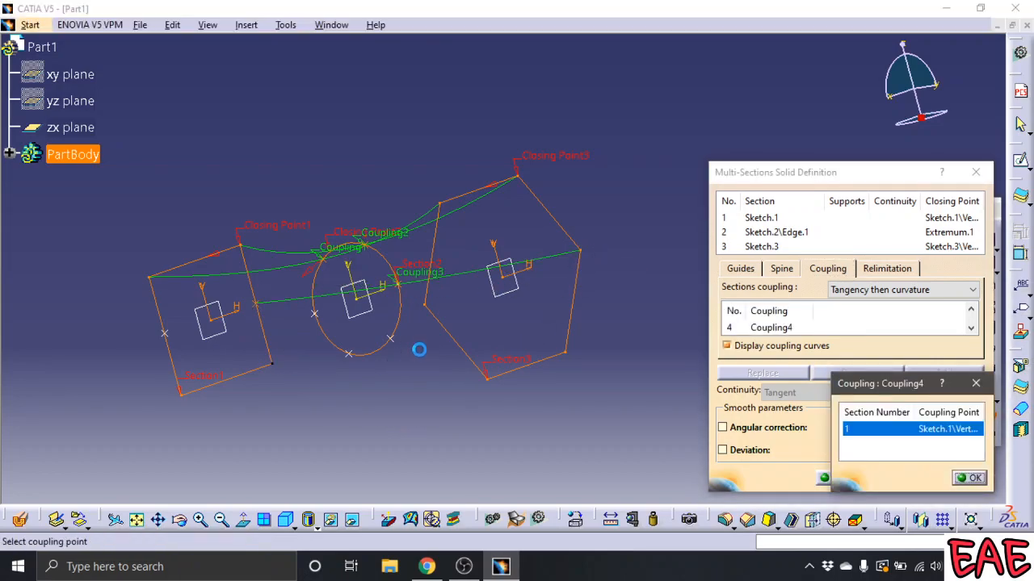
pyautogui.click(394, 341)
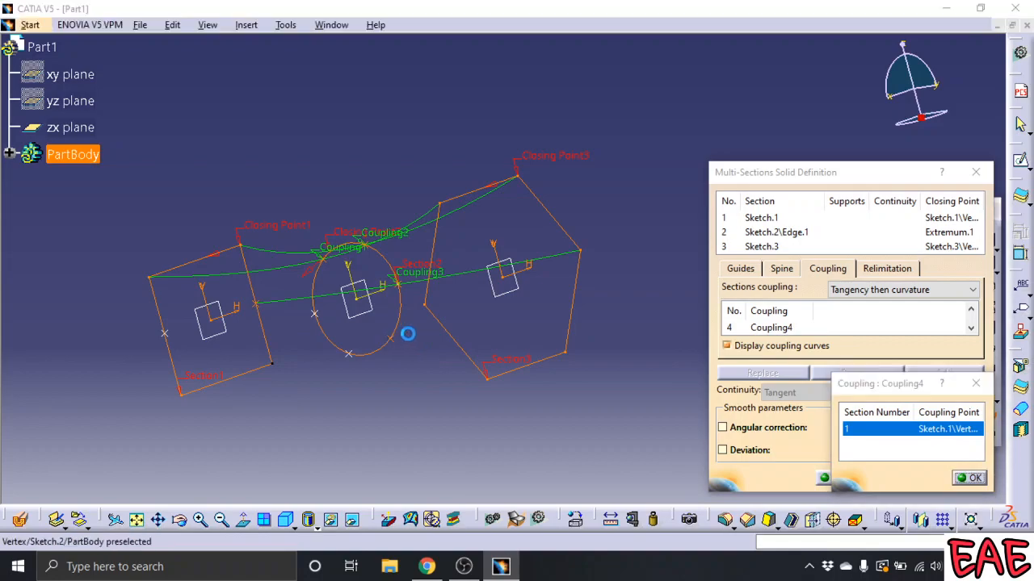
pyautogui.click(562, 351)
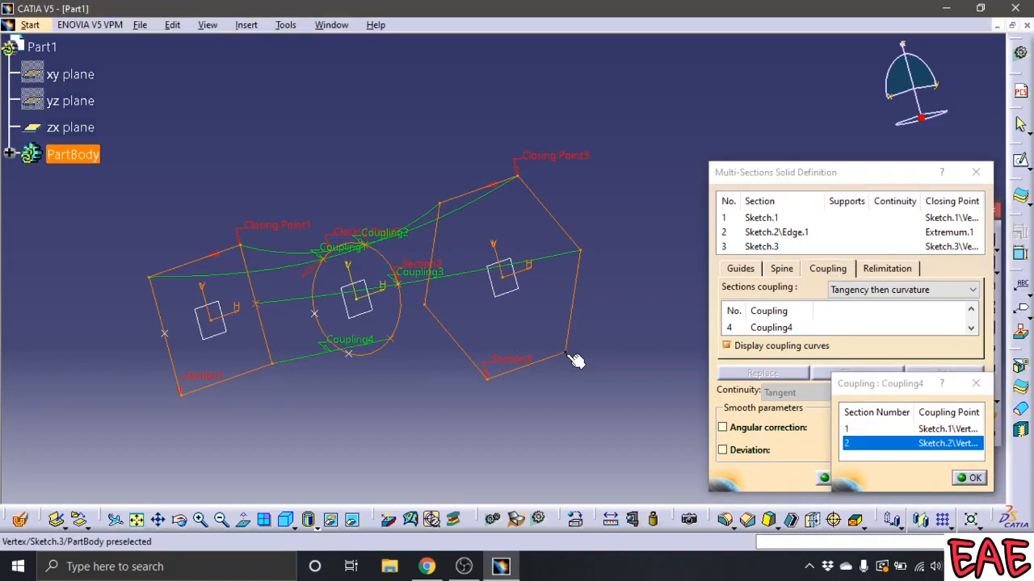
# Step: Add a fifth coupling through the square's lower-left corner, the circle's lower-left point and the hexagon's lower-left corner
pyautogui.click(186, 397)
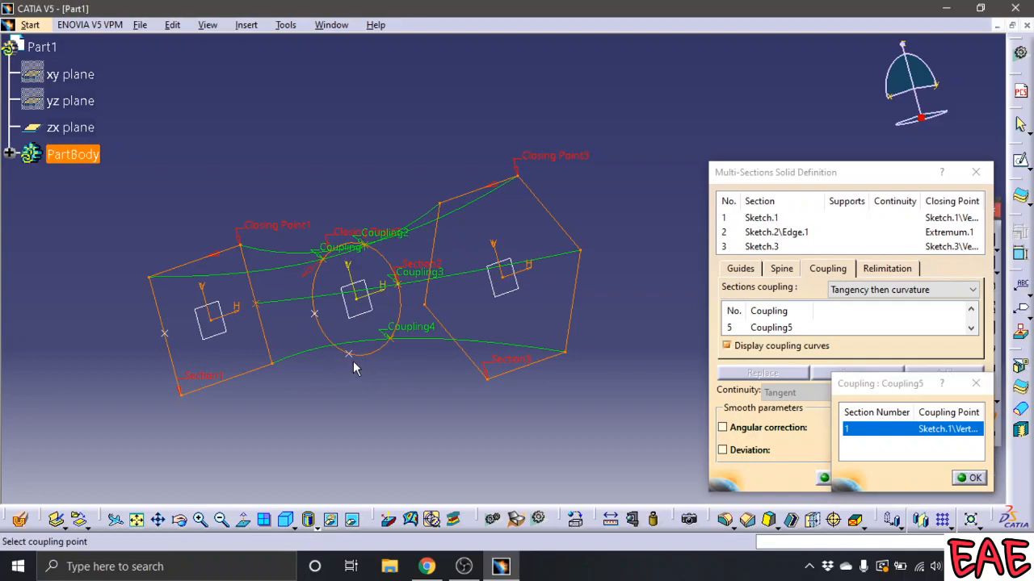
pyautogui.click(349, 354)
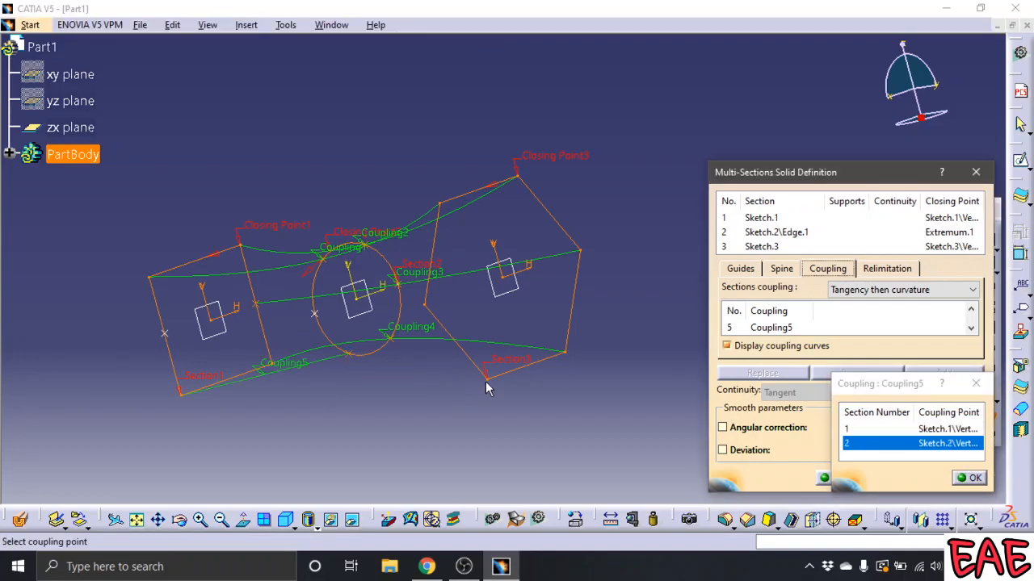
pyautogui.click(486, 379)
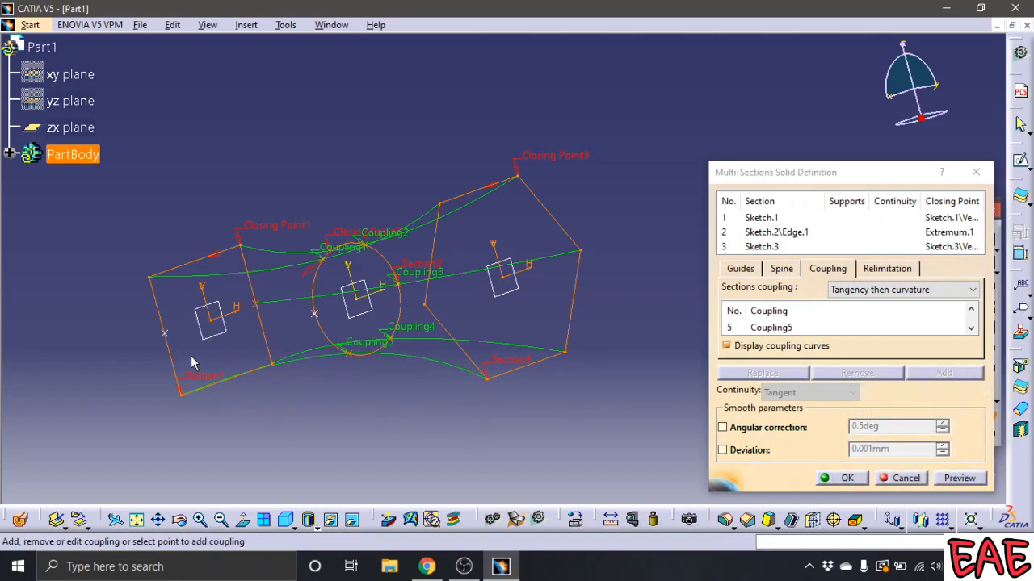
# Step: Add a sixth coupling through the point on the square's left side, the circle's left point and the hexagon's left corner
pyautogui.click(164, 337)
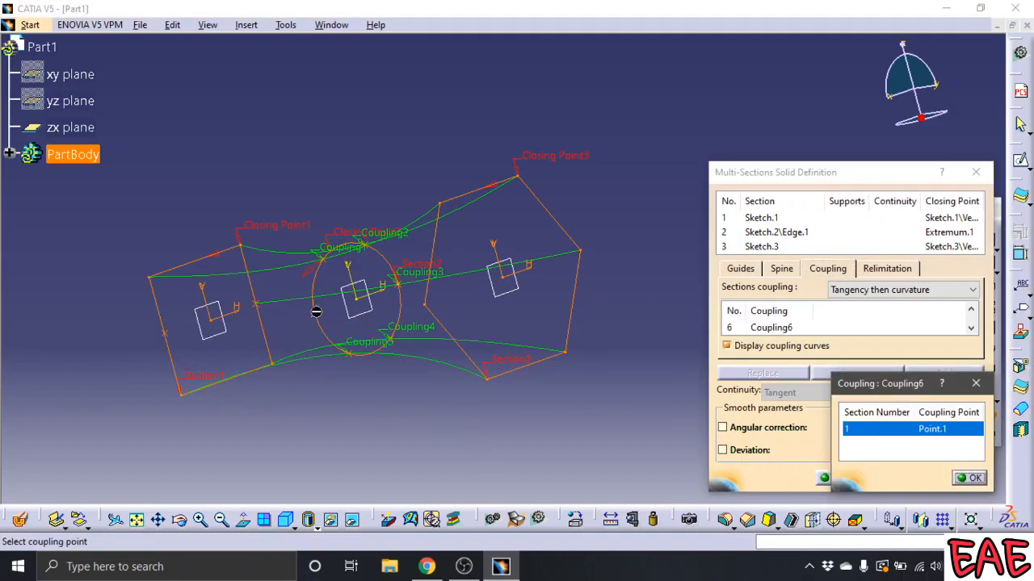
pyautogui.click(319, 315)
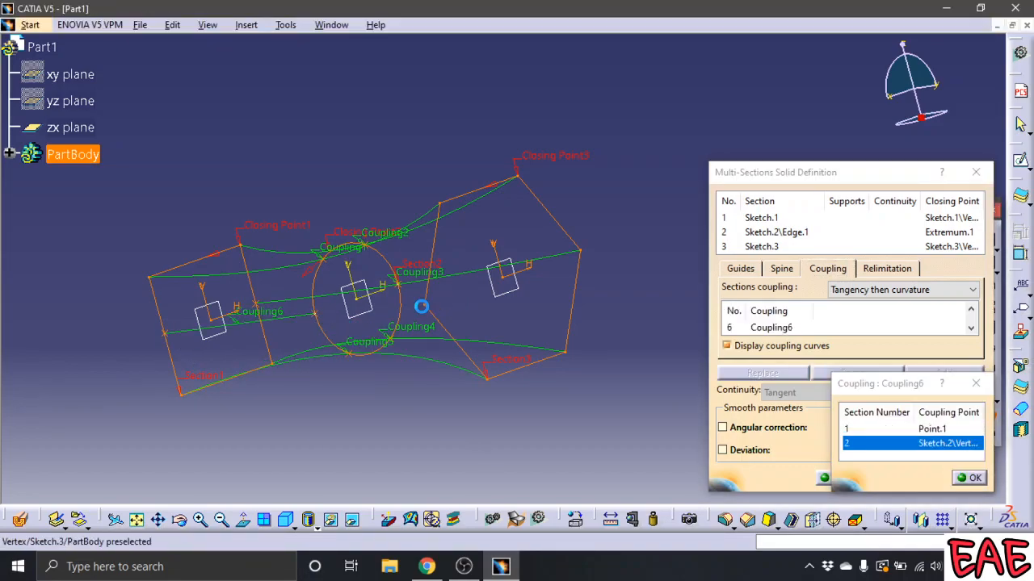
pyautogui.click(424, 305)
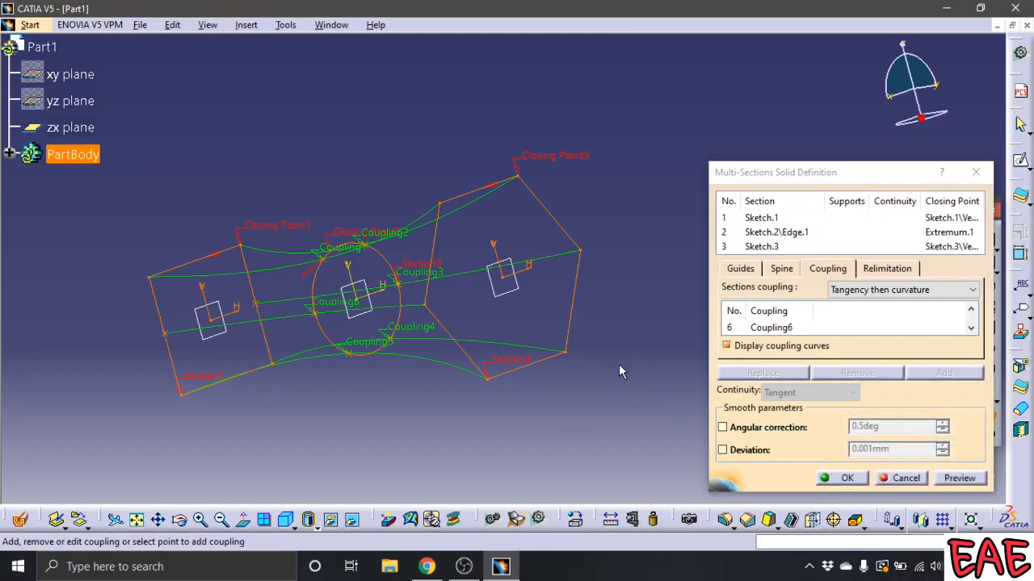
# Step: Replace the circle section's closing point with its upper-left point, where the first coupling passes
pyautogui.moveTo(615, 365); pyautogui.dragTo(577, 438, button='middle')
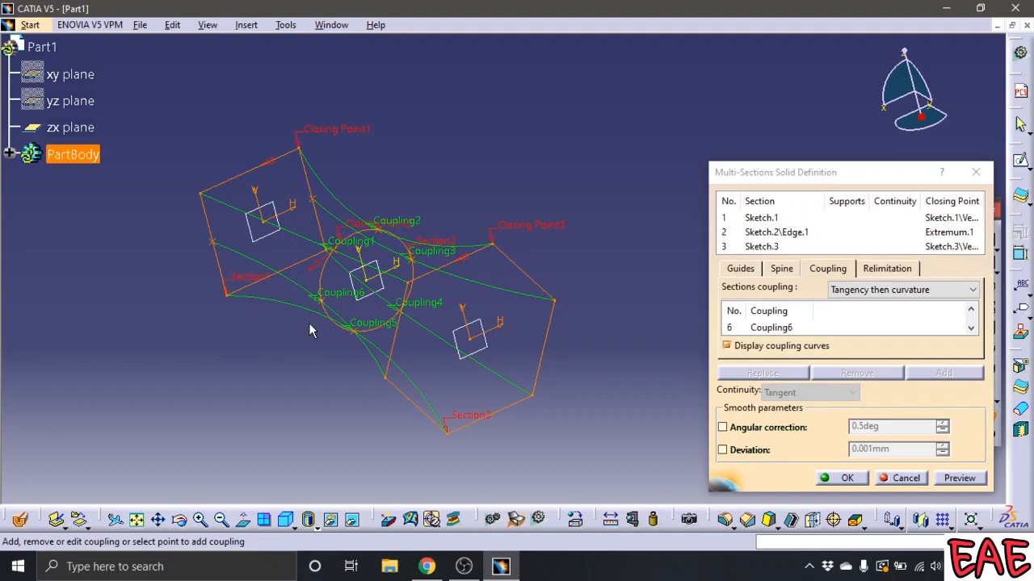
pyautogui.moveTo(284, 350)
pyautogui.mouseDown(button='middle')
pyautogui.moveTo(266, 259)
pyautogui.moveTo(252, 270)
pyautogui.mouseUp(button='middle')
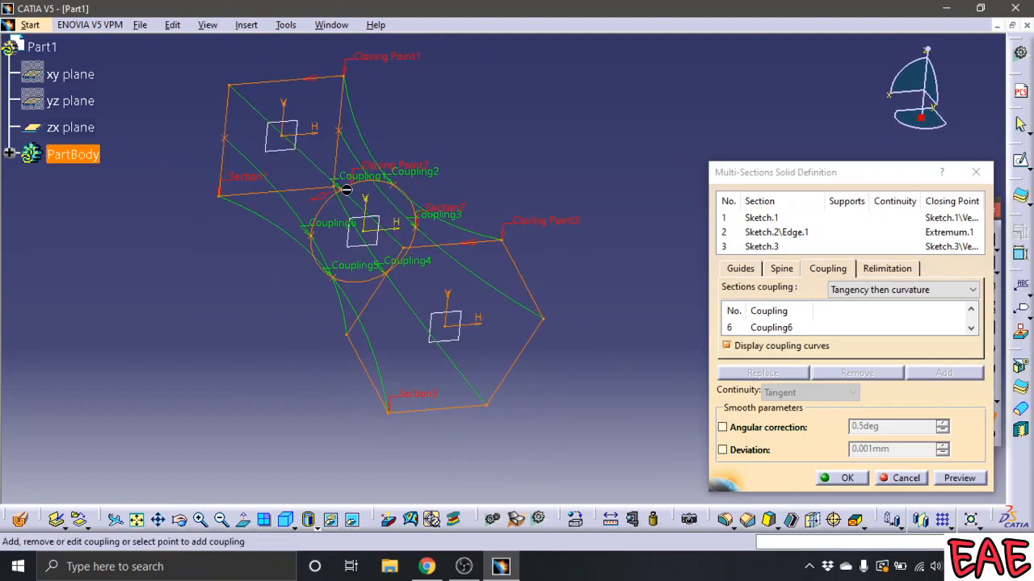
pyautogui.rightClick(371, 167)
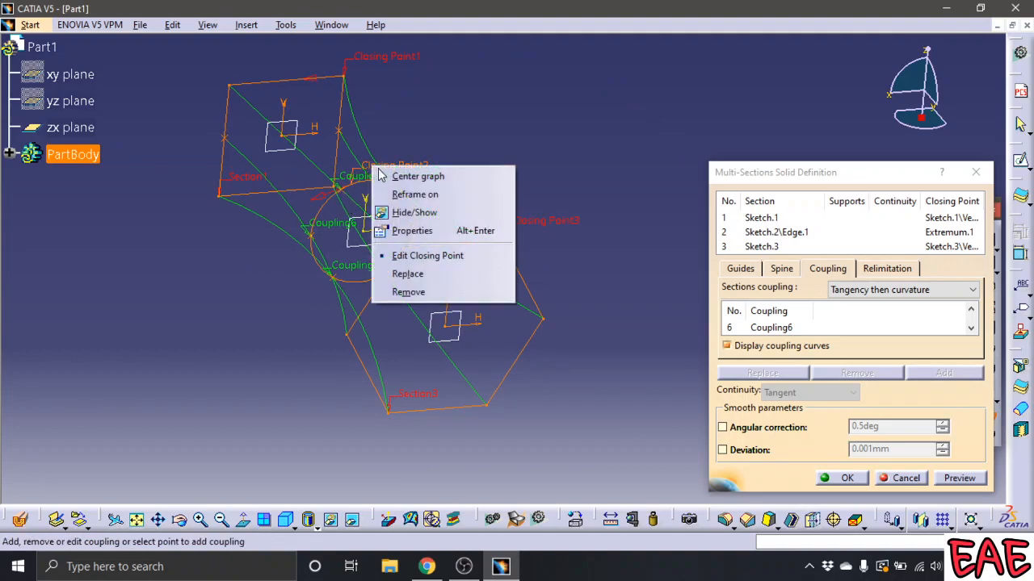
pyautogui.click(407, 273)
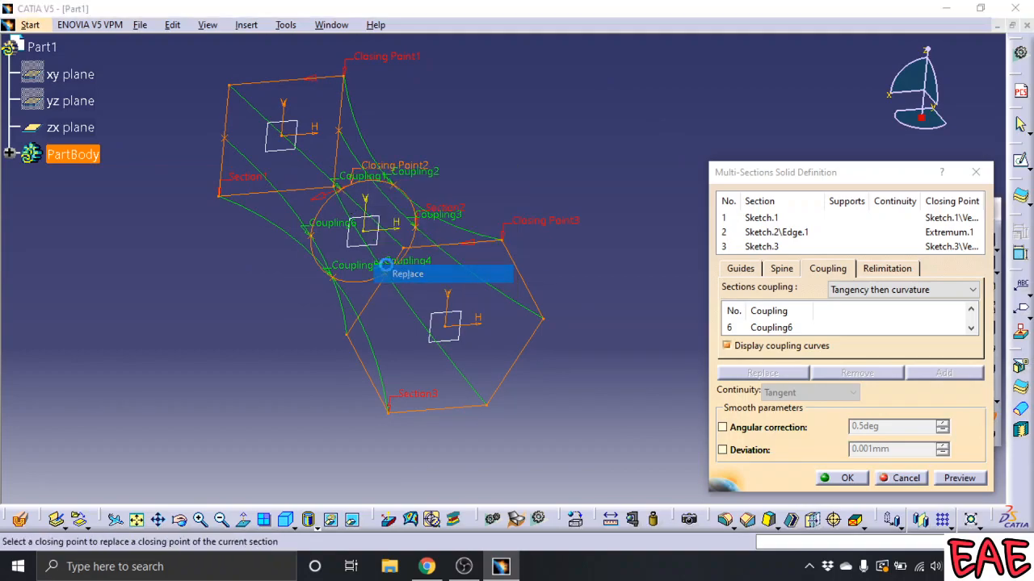
pyautogui.rightClick(344, 192)
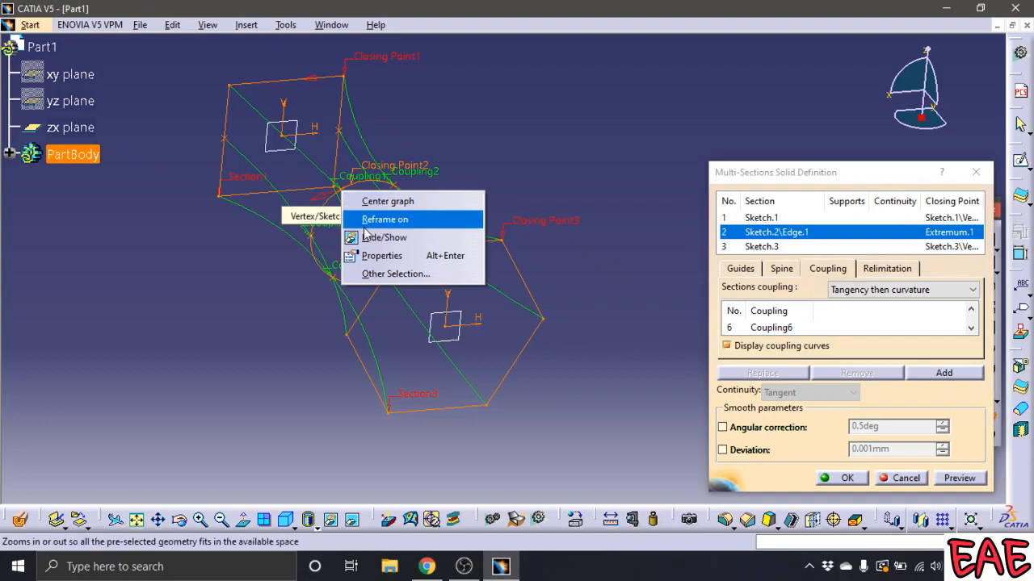
pyautogui.click(343, 185)
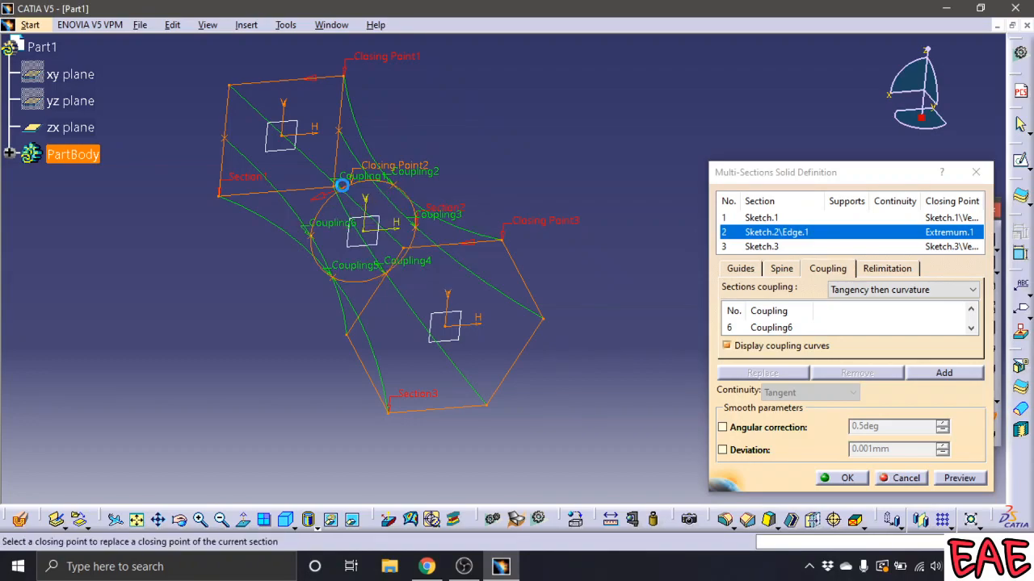
pyautogui.click(343, 192)
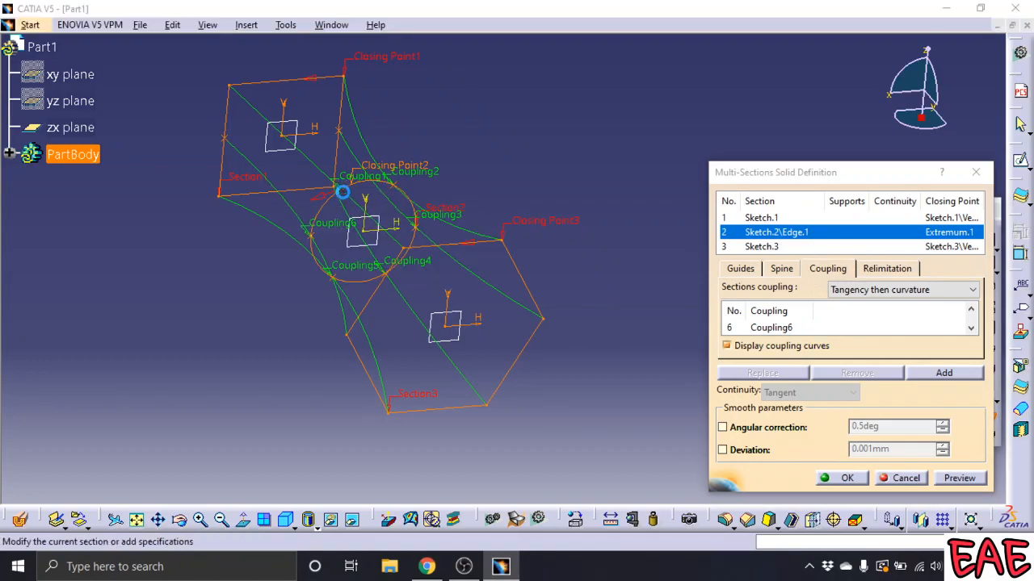
# Step: Replace the hexagon section's closing point with its upper-left corner
pyautogui.rightClick(527, 219)
pyautogui.click(570, 307)
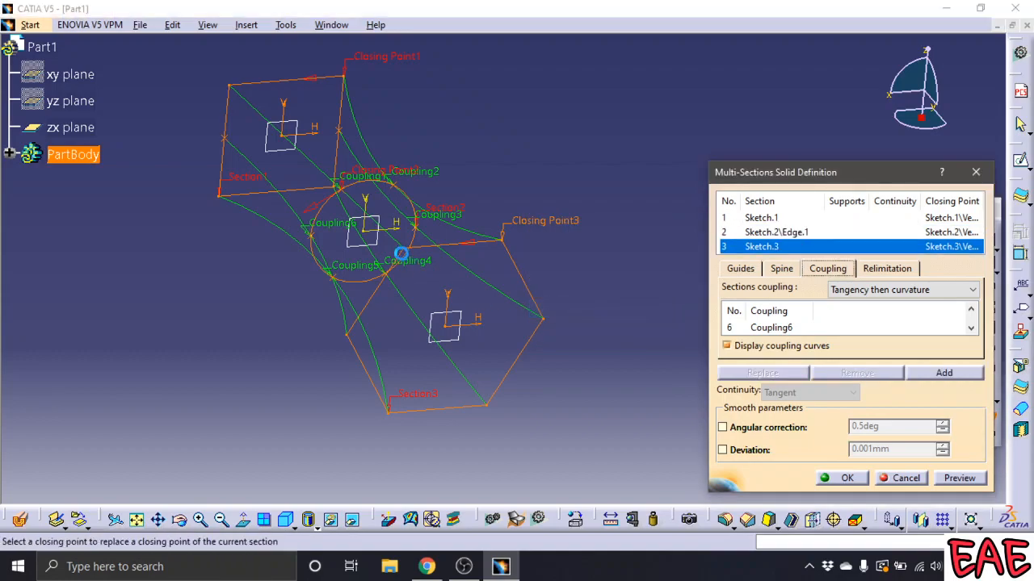
pyautogui.click(381, 275)
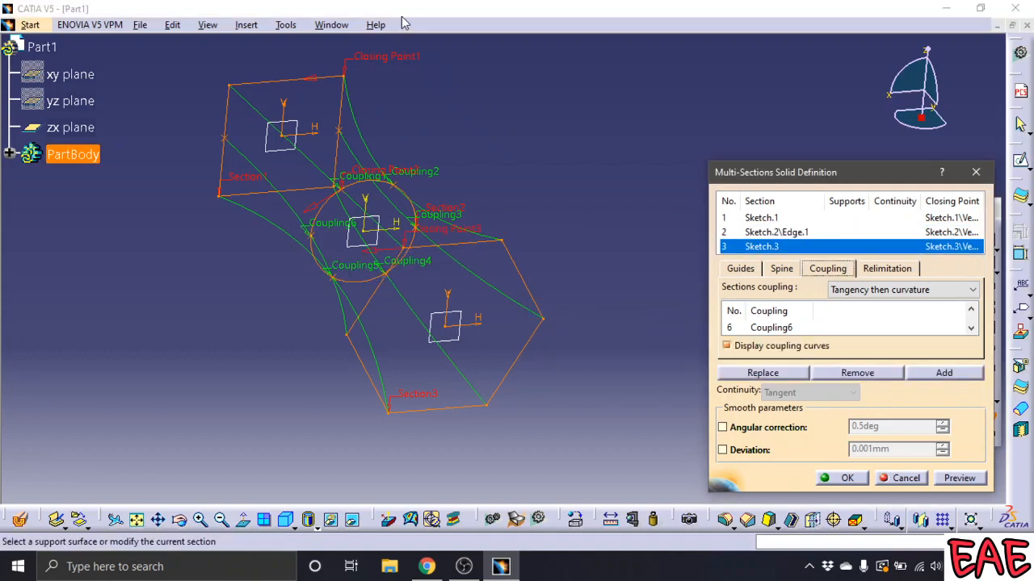
# Step: Replace the square section's closing point with its upper-left corner
pyautogui.rightClick(385, 59)
pyautogui.click(419, 150)
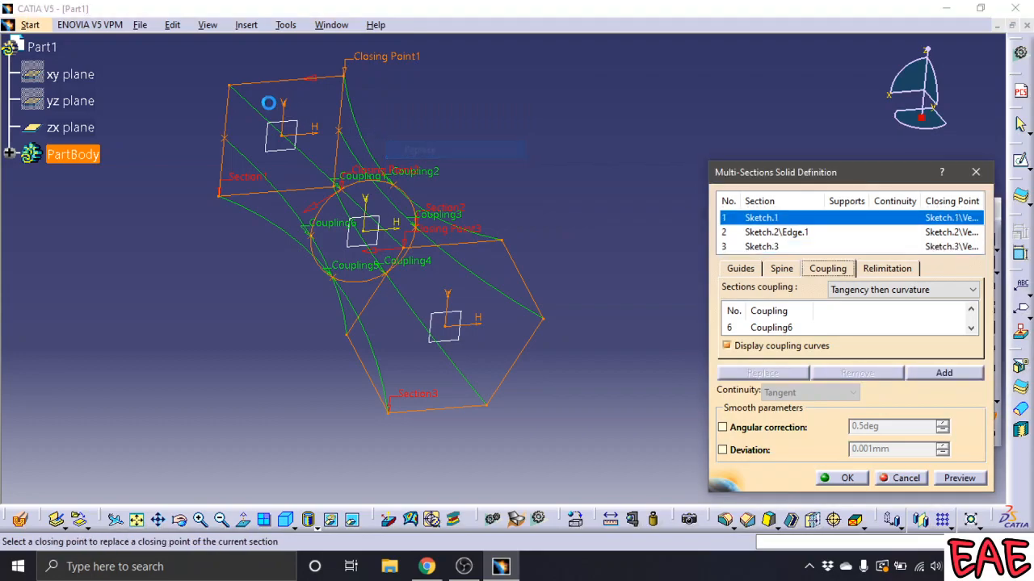
pyautogui.click(231, 84)
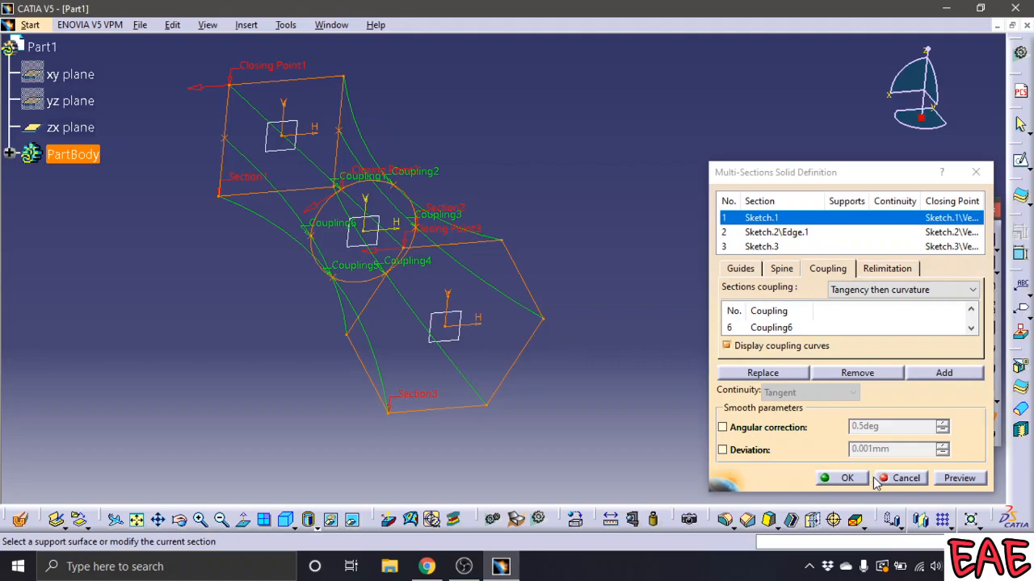
# Step: Preview the multi-sections solid with its six couplings and create it
pyautogui.click(953, 478)
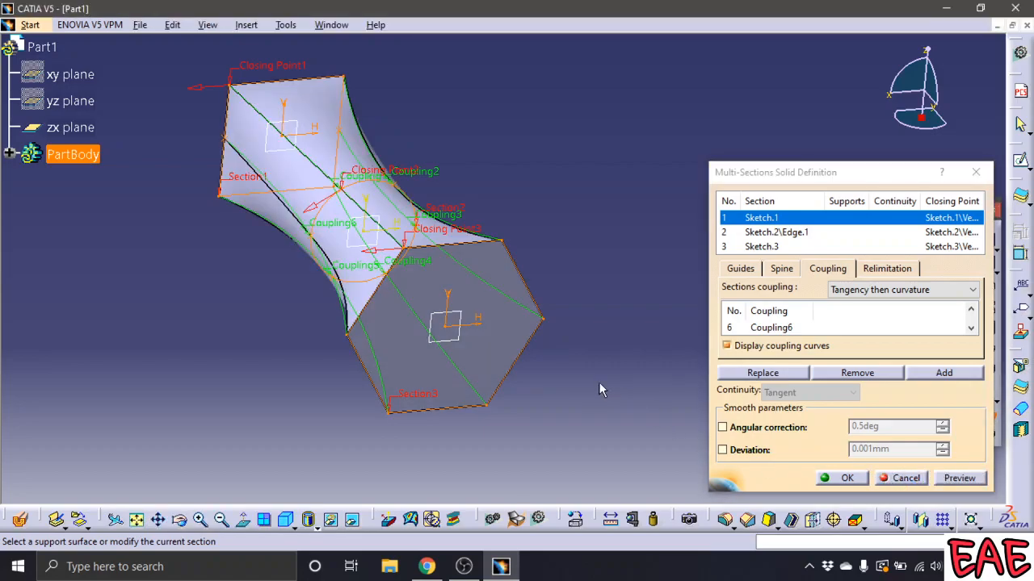
pyautogui.moveTo(580, 415); pyautogui.dragTo(653, 354, button='middle')
pyautogui.click(845, 478)
pyautogui.moveTo(429, 372)
pyautogui.mouseDown(button='middle')
pyautogui.moveTo(388, 313)
pyautogui.moveTo(554, 364)
pyautogui.moveTo(450, 296)
pyautogui.moveTo(358, 272)
pyautogui.moveTo(221, 290)
pyautogui.moveTo(352, 345)
pyautogui.moveTo(404, 395)
pyautogui.moveTo(519, 457)
pyautogui.moveTo(406, 444)
pyautogui.mouseUp(button='middle')
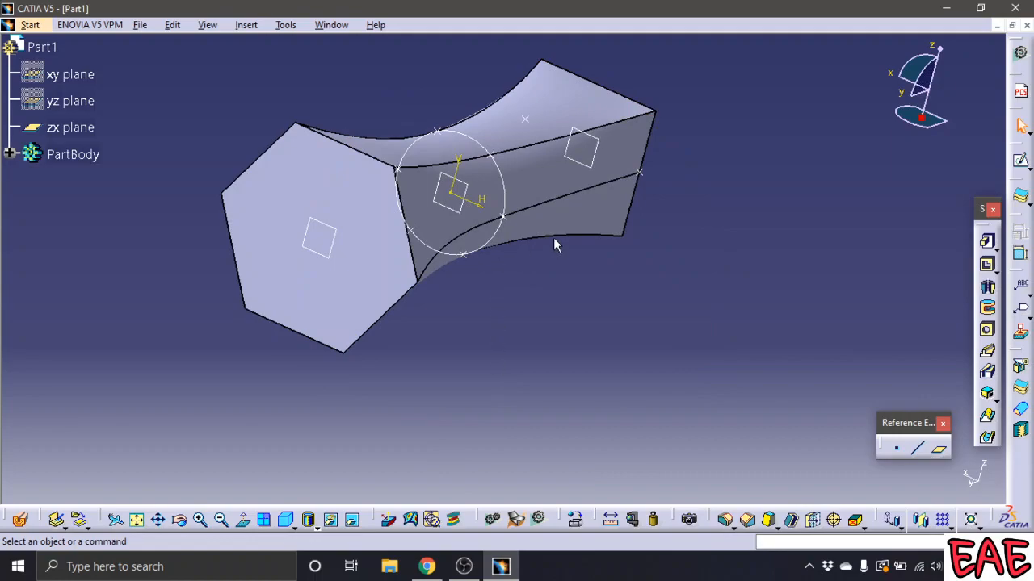
pyautogui.rightClick(495, 240)
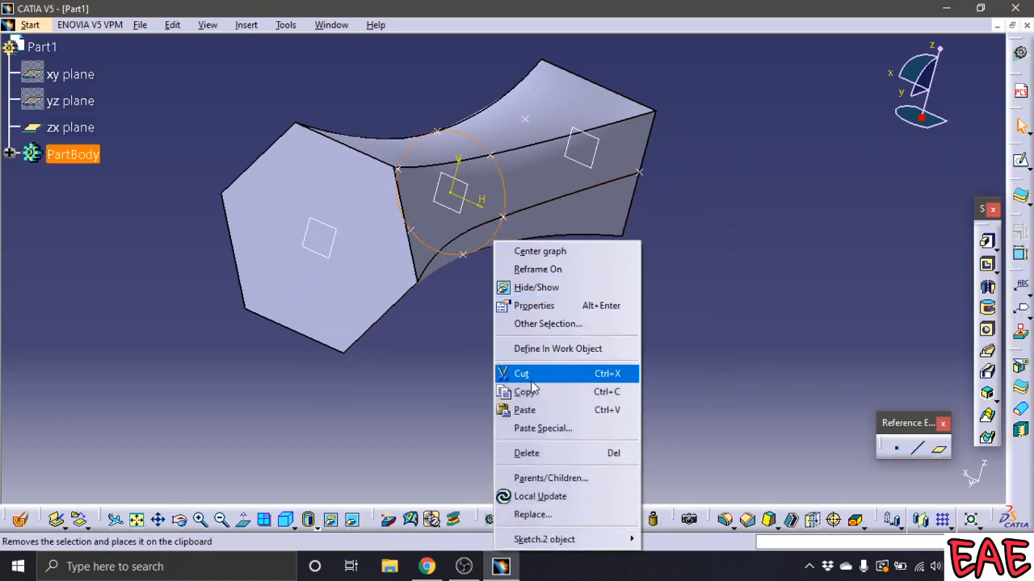
pyautogui.click(716, 335)
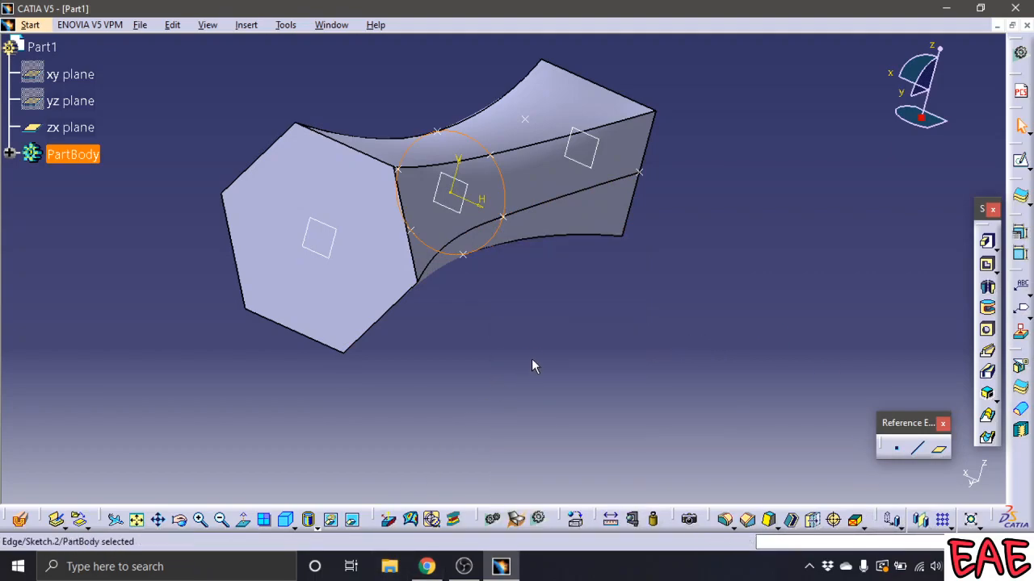
pyautogui.click(531, 380)
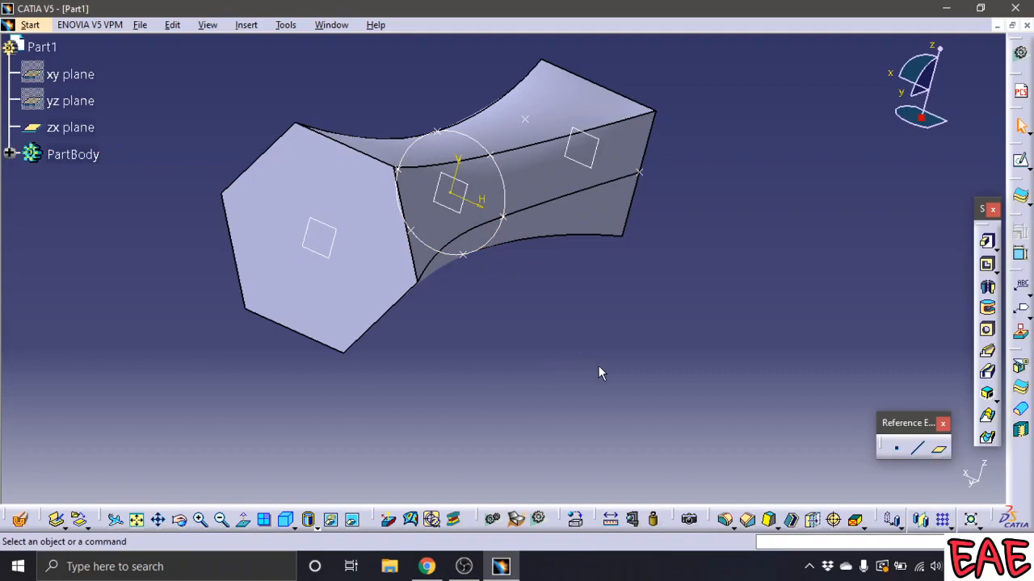
pyautogui.moveTo(597, 361); pyautogui.dragTo(509, 339, button='middle')
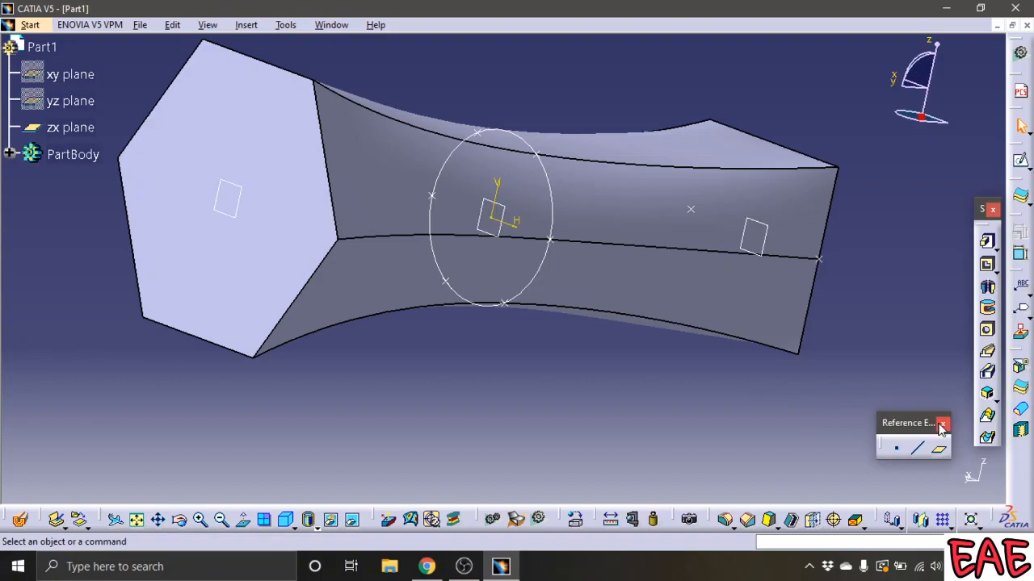
pyautogui.click(986, 441)
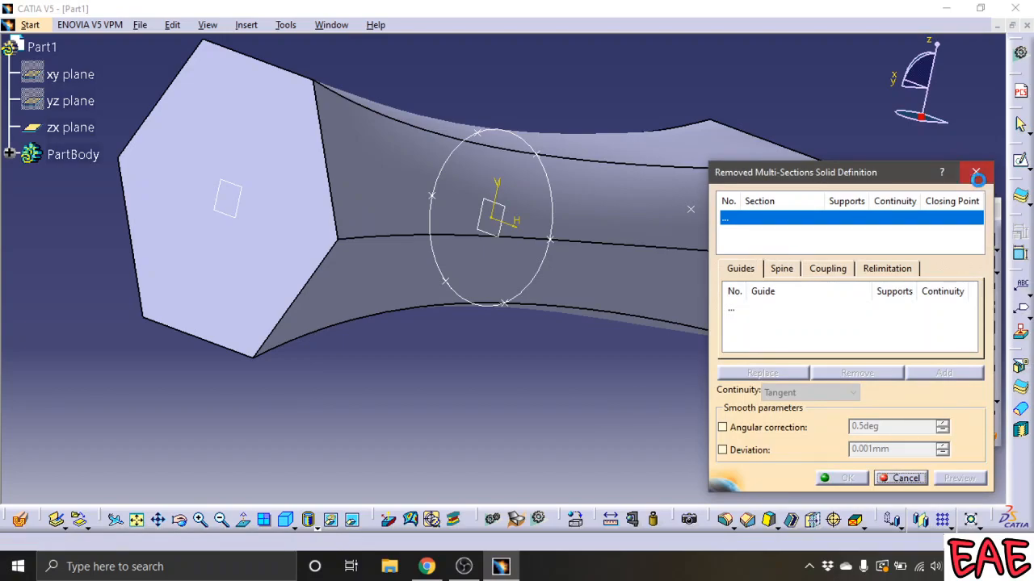
pyautogui.click(976, 173)
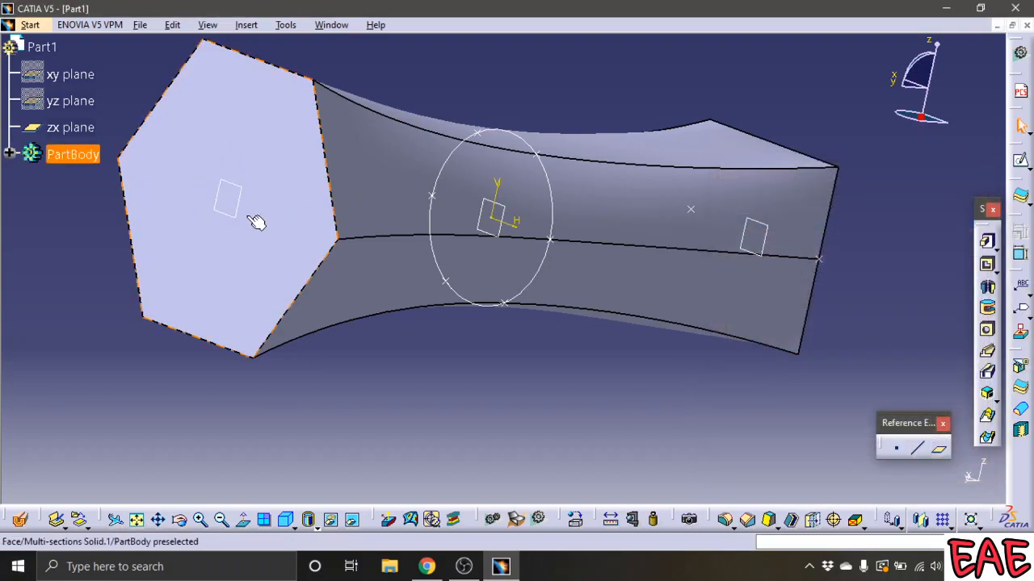
# Step: Sketch a circle centred on the origin on the hexagon's plane (Plane.1), slightly smaller than the section circle, and exit the sketch
pyautogui.moveTo(496, 569)
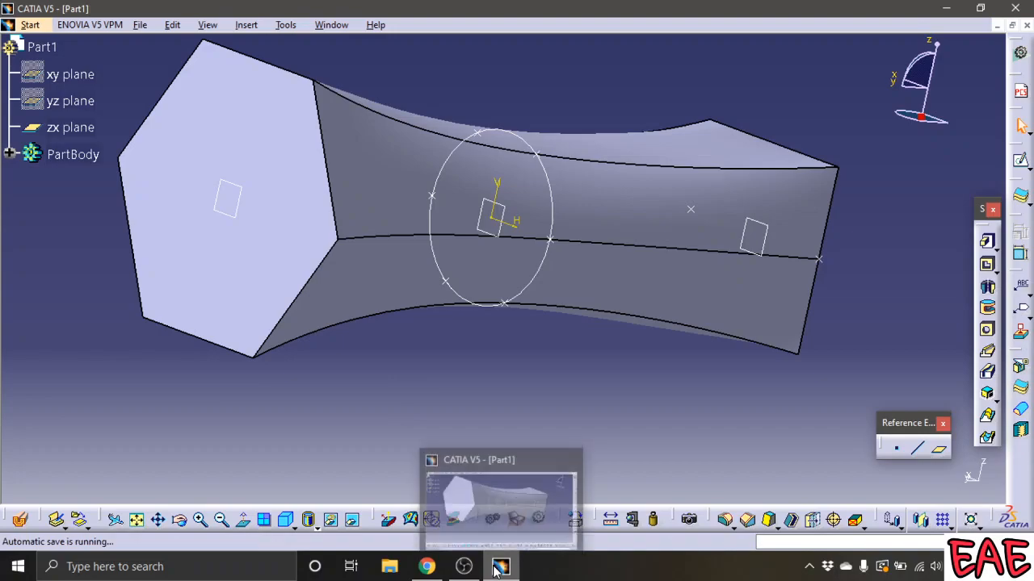
pyautogui.press('Down')
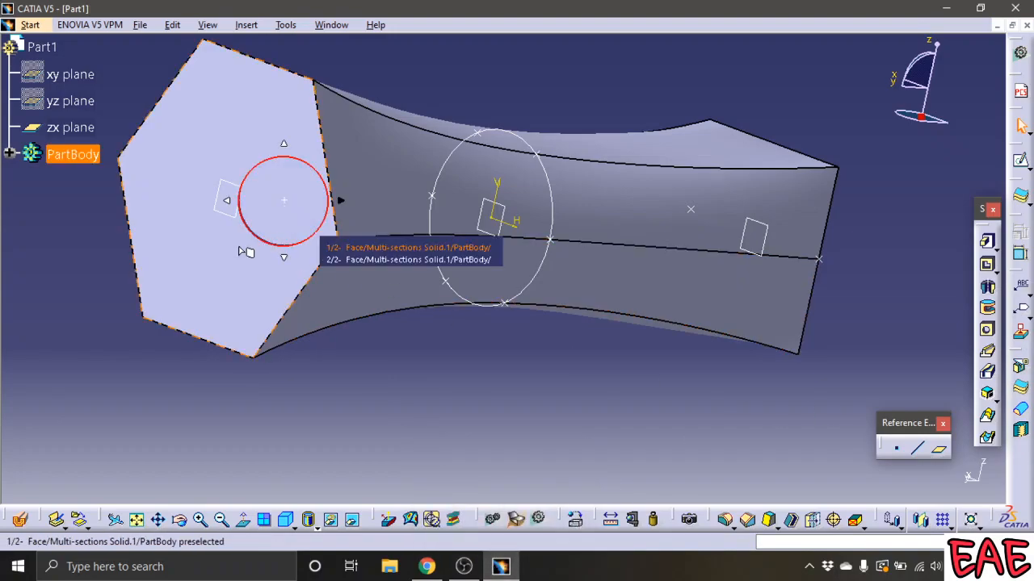
pyautogui.click(239, 203)
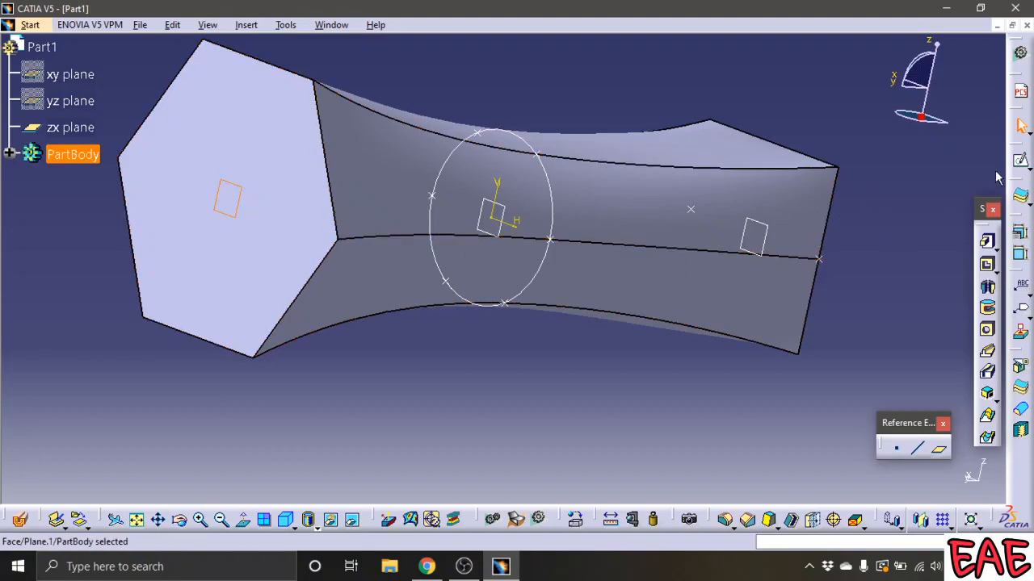
pyautogui.click(1020, 160)
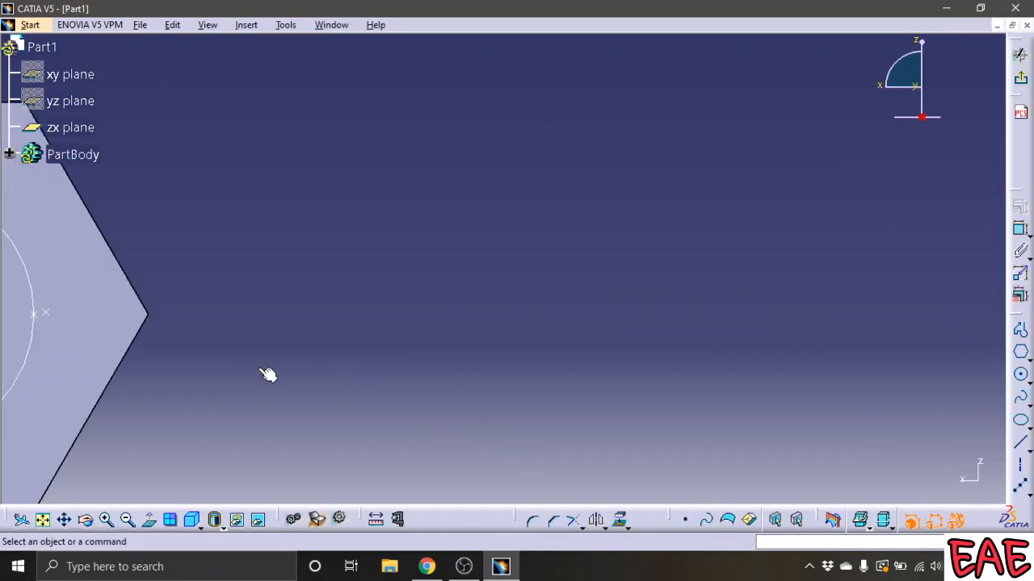
pyautogui.moveTo(266, 374)
pyautogui.mouseDown(button='middle')
pyautogui.moveTo(256, 355)
pyautogui.moveTo(733, 286)
pyautogui.moveTo(732, 305)
pyautogui.mouseUp(button='middle')
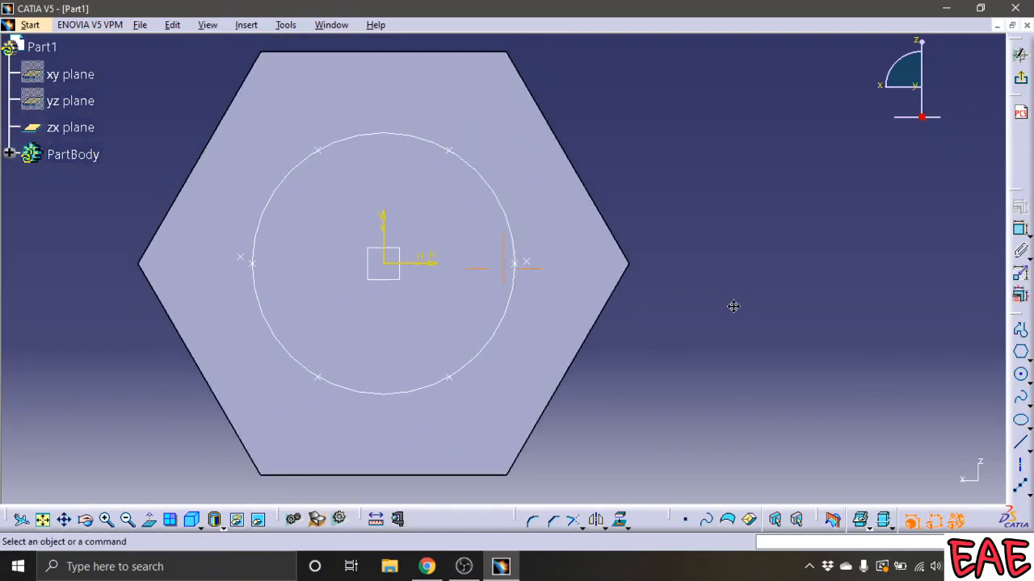
pyautogui.click(1021, 374)
pyautogui.click(386, 266)
pyautogui.click(455, 185)
pyautogui.click(689, 360)
pyautogui.click(1017, 83)
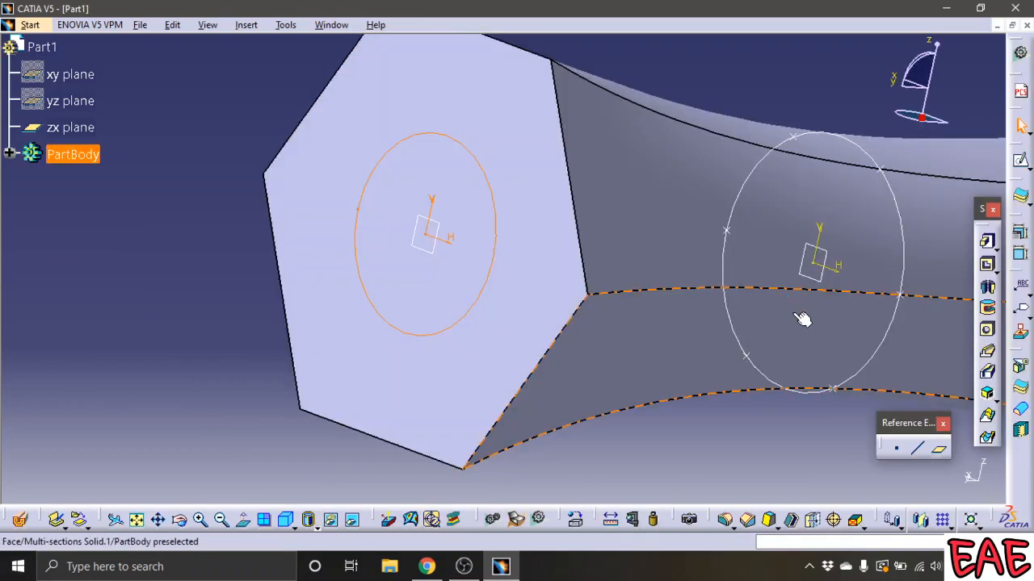
# Step: Sketch a circle centred on the origin on the square's plane (Plane.2), smaller than the circle on the hexagon's plane, and exit the sketch
pyautogui.moveTo(739, 368); pyautogui.dragTo(299, 339, button='middle')
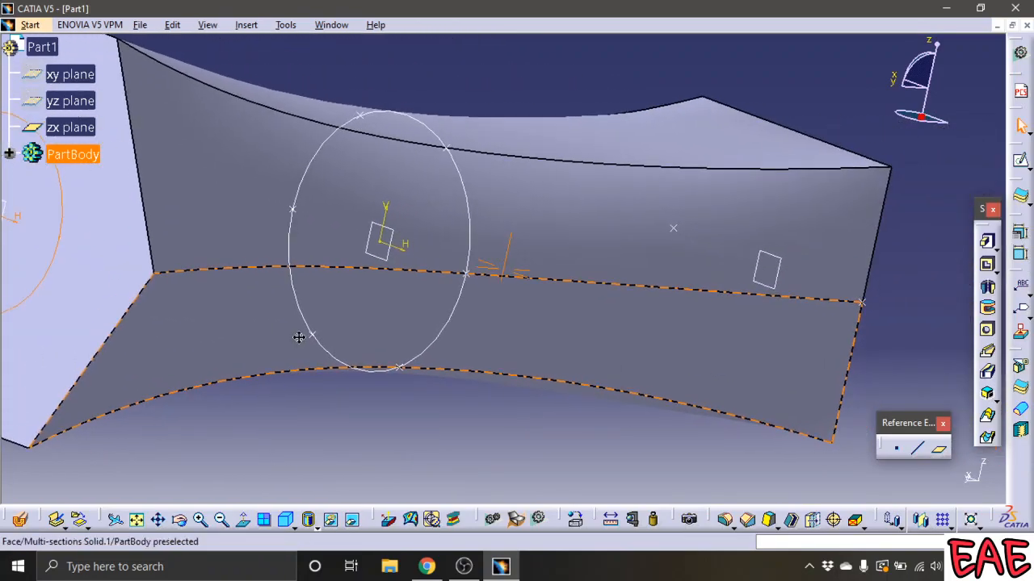
pyautogui.click(797, 268)
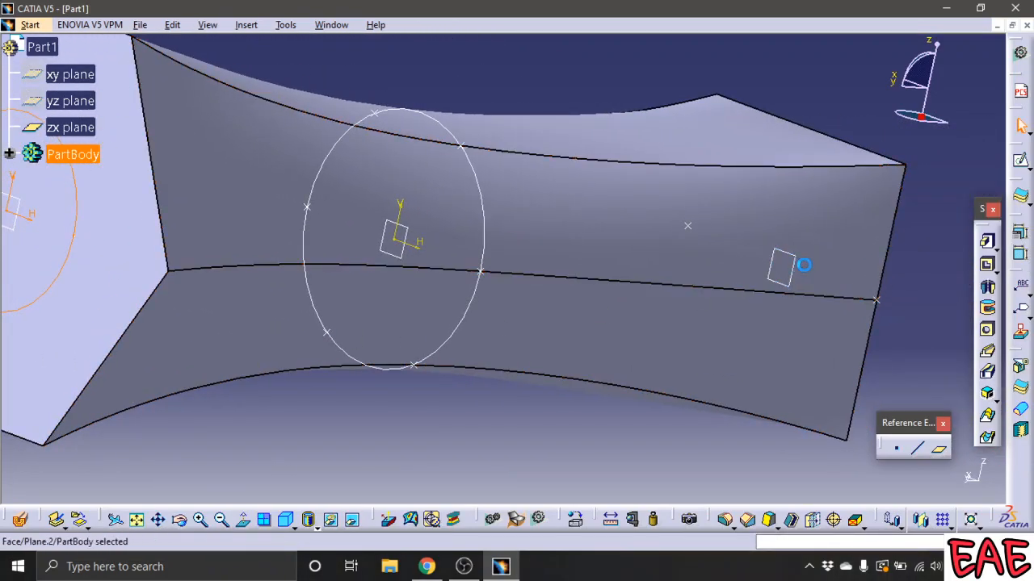
pyautogui.click(1021, 164)
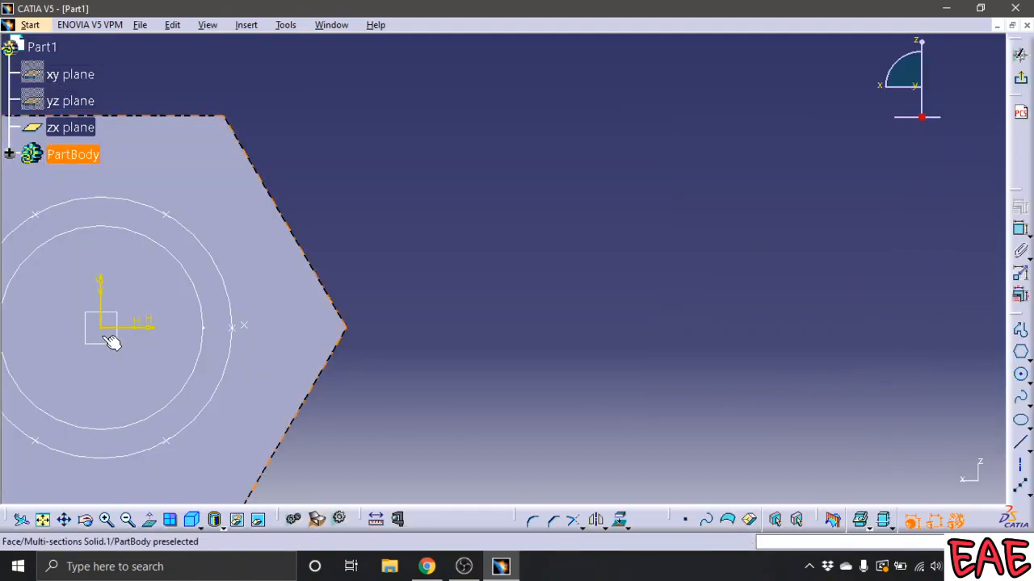
pyautogui.click(1022, 378)
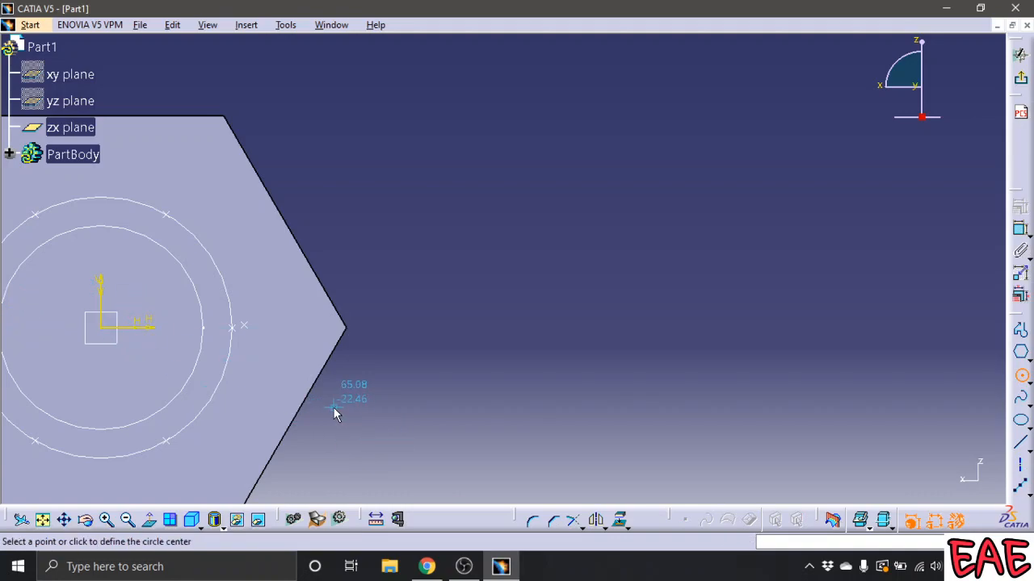
pyautogui.moveTo(333, 407); pyautogui.dragTo(557, 351, button='middle')
pyautogui.click(328, 270)
pyautogui.click(359, 215)
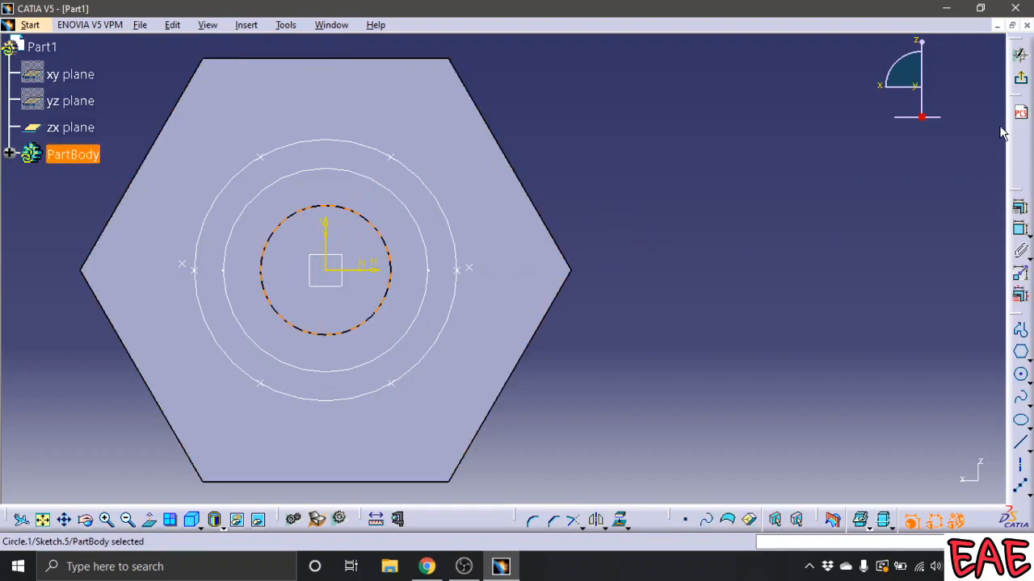
pyautogui.click(1020, 77)
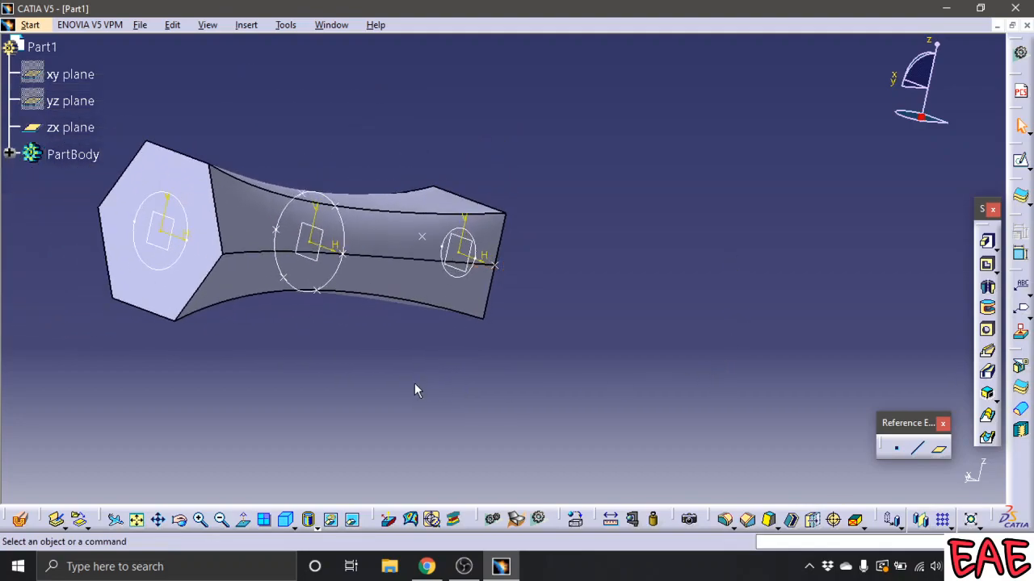
# Step: Start a Removed Multi-Sections Solid with the circle on the hexagon's plane (Sketch.4) and the small circle on Plane.2 (Sketch.5) as sections
pyautogui.click(988, 439)
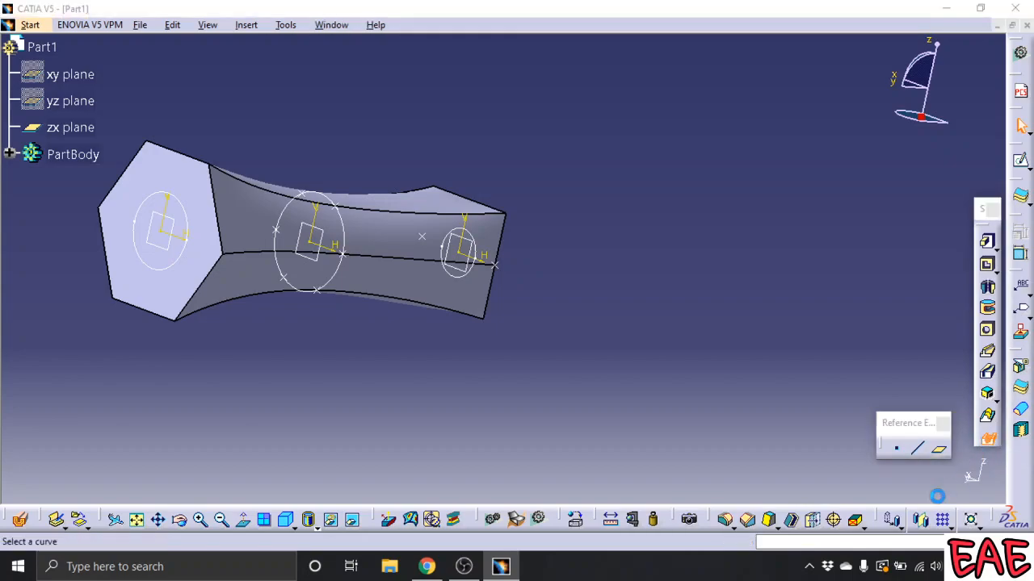
pyautogui.click(151, 266)
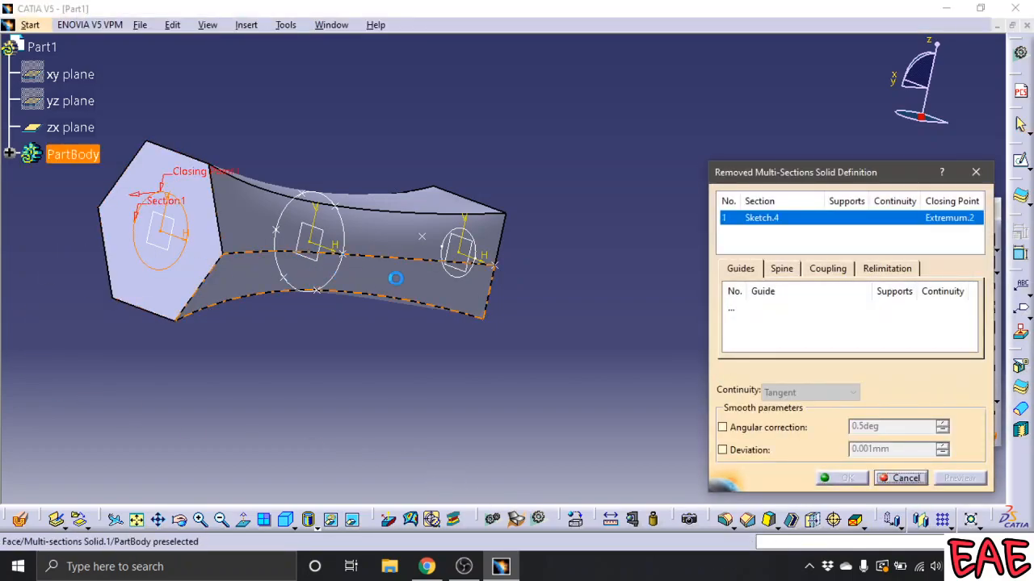
pyautogui.click(470, 272)
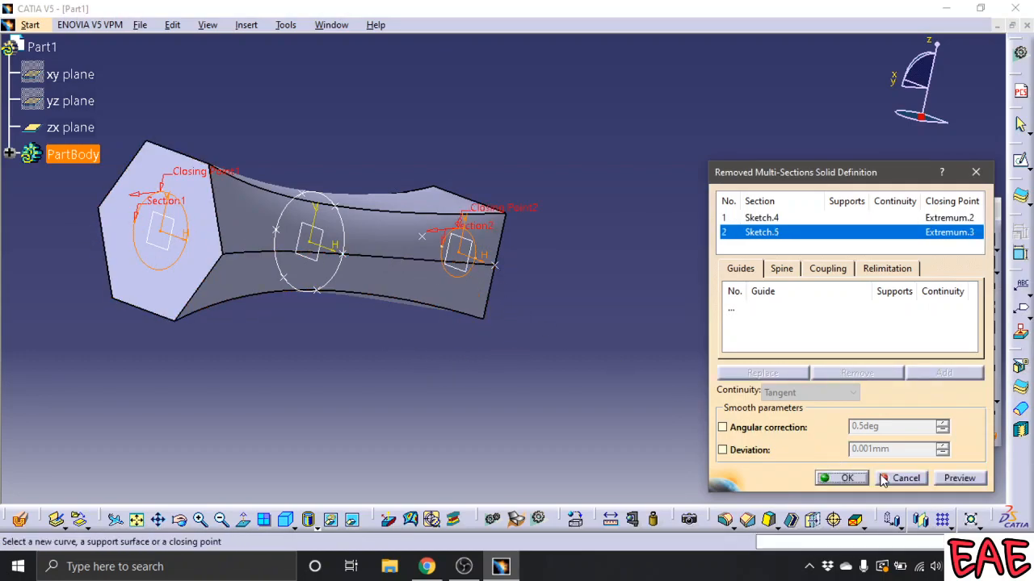
# Step: Set the sections coupling to Tangency, create the removed multi-sections solid, and inspect the hole from both ends
pyautogui.click(828, 268)
pyautogui.click(860, 289)
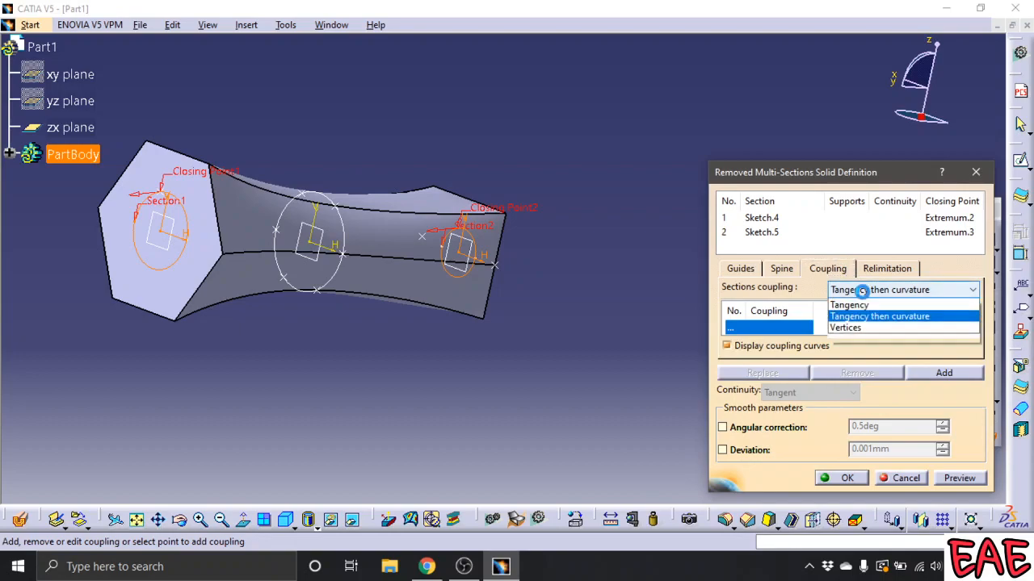
pyautogui.click(841, 304)
pyautogui.click(846, 478)
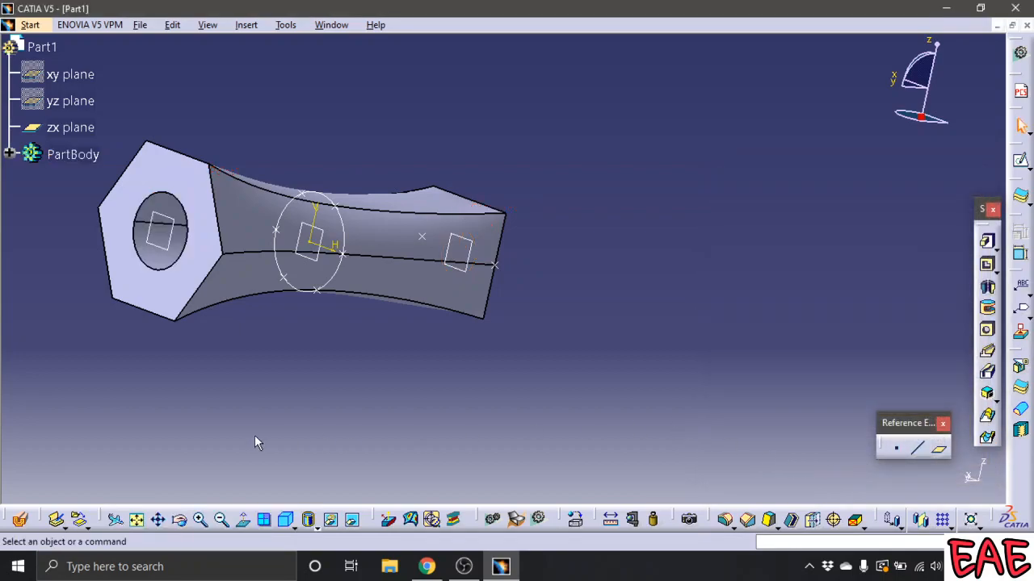
pyautogui.moveTo(198, 420); pyautogui.dragTo(530, 357, button='middle')
pyautogui.moveTo(420, 326); pyautogui.dragTo(251, 374, button='middle')
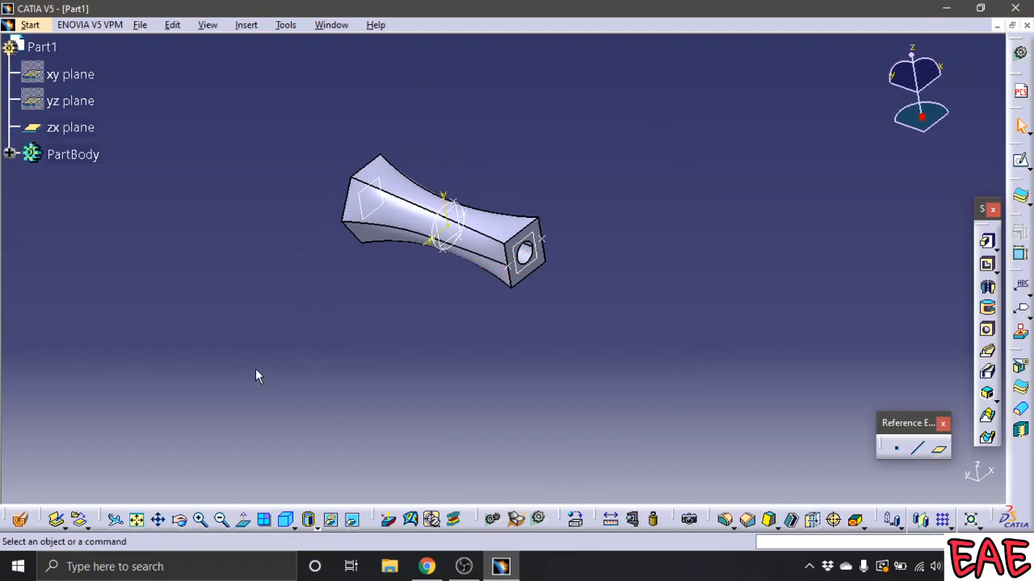